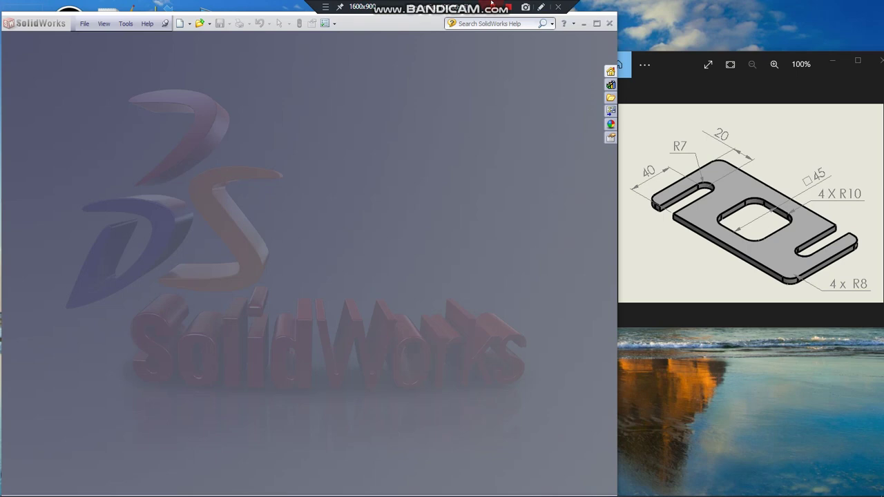
Step: Create a new blank SolidWorks part document, Part6
click(186, 25)
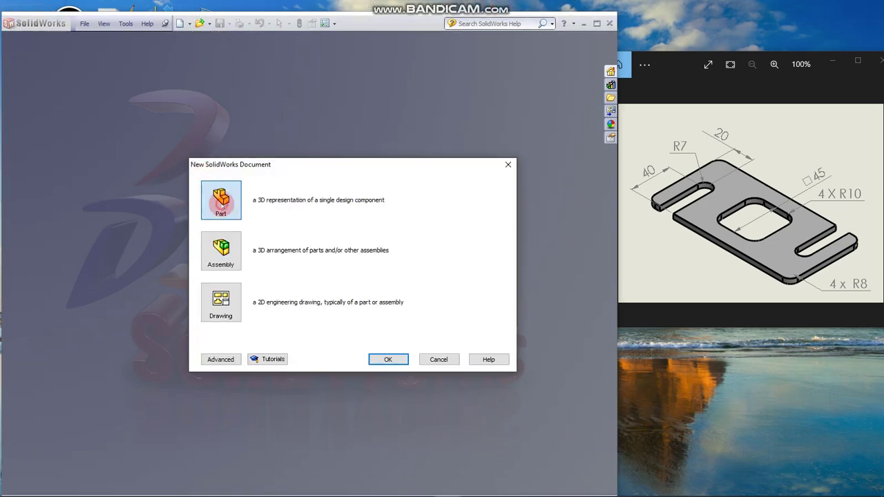
click(386, 358)
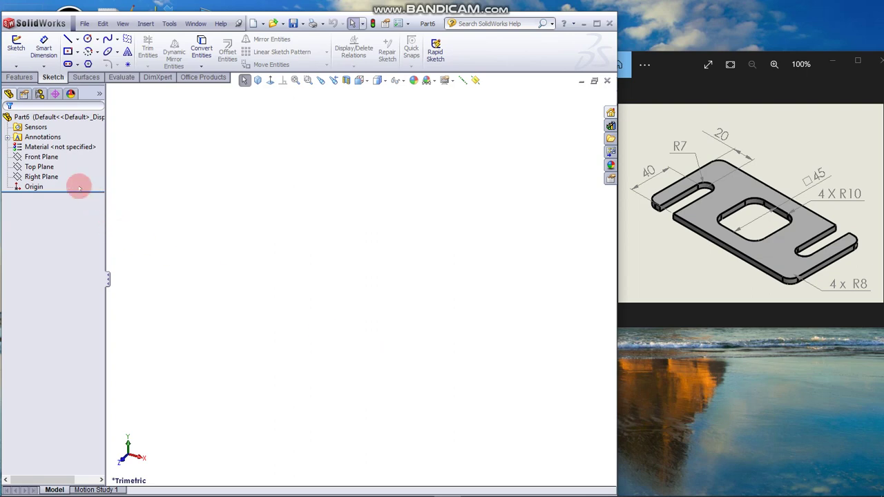
Step: Sketch a center rectangle anchored at the origin on the Top Plane
click(40, 157)
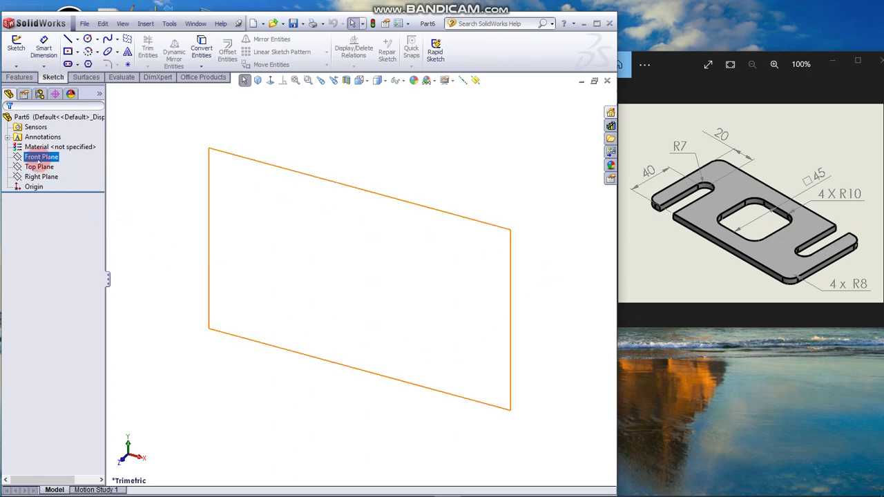
click(39, 167)
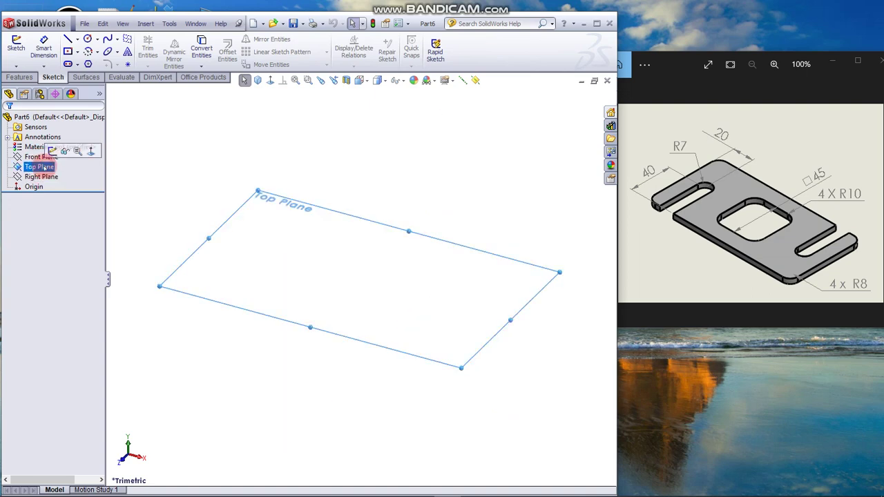
click(52, 151)
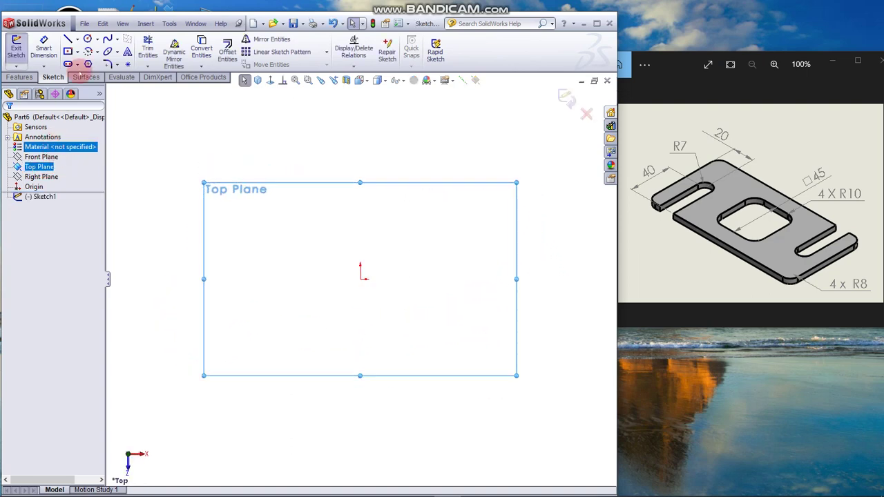
click(68, 51)
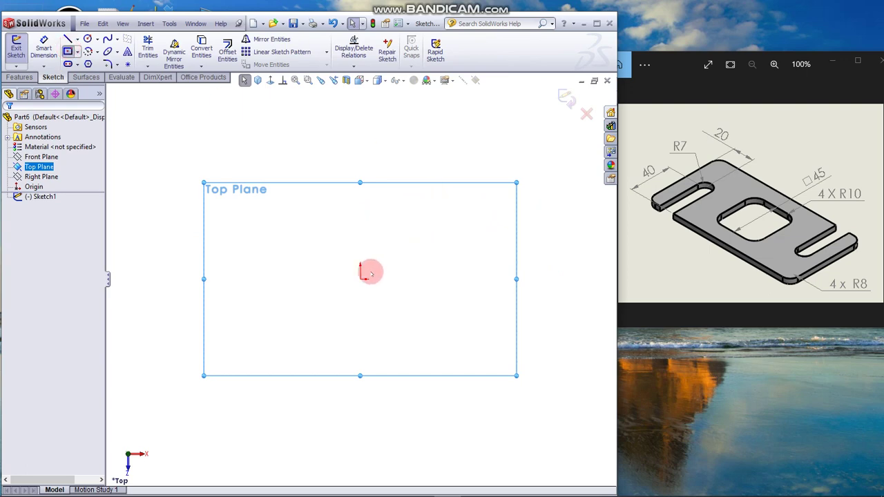
click(360, 278)
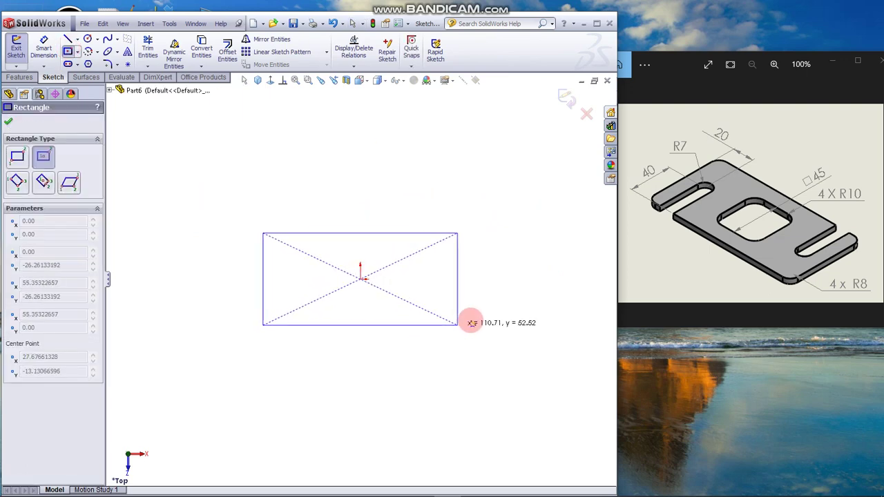
click(473, 319)
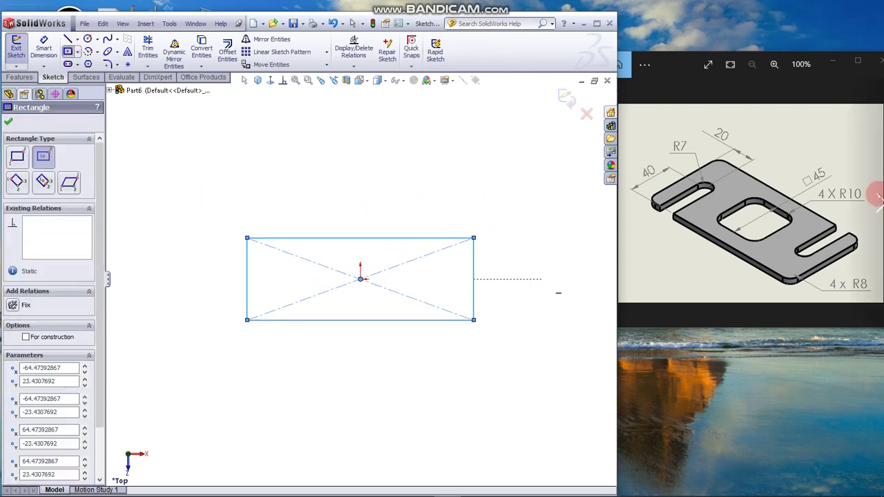
click(876, 200)
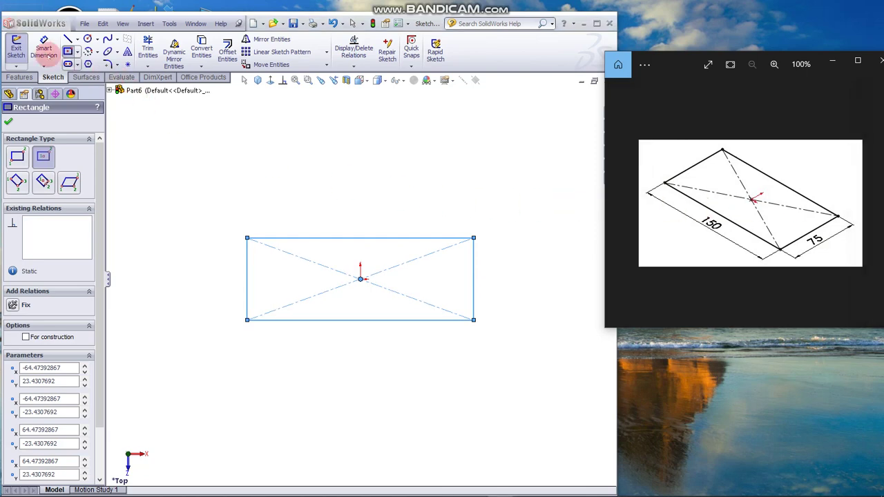
Step: Dimension the rectangle's bottom edge to 150 mm and right edge to 75 mm
click(43, 52)
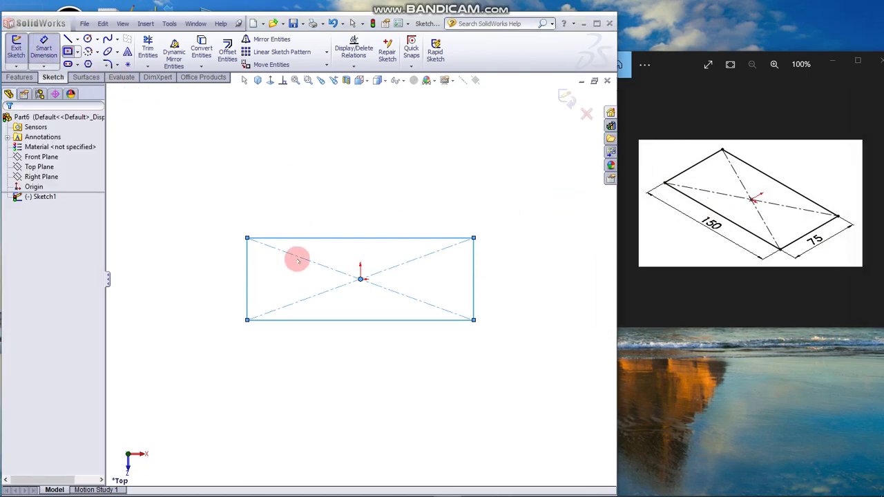
click(355, 320)
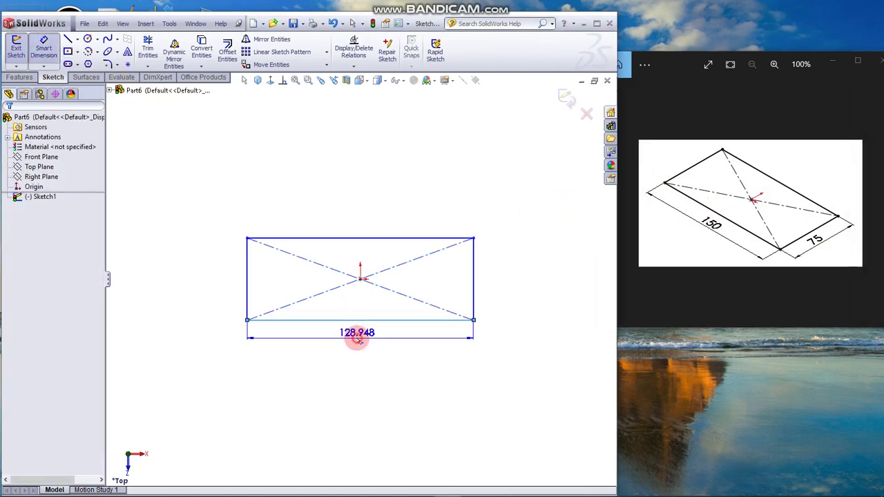
click(359, 340)
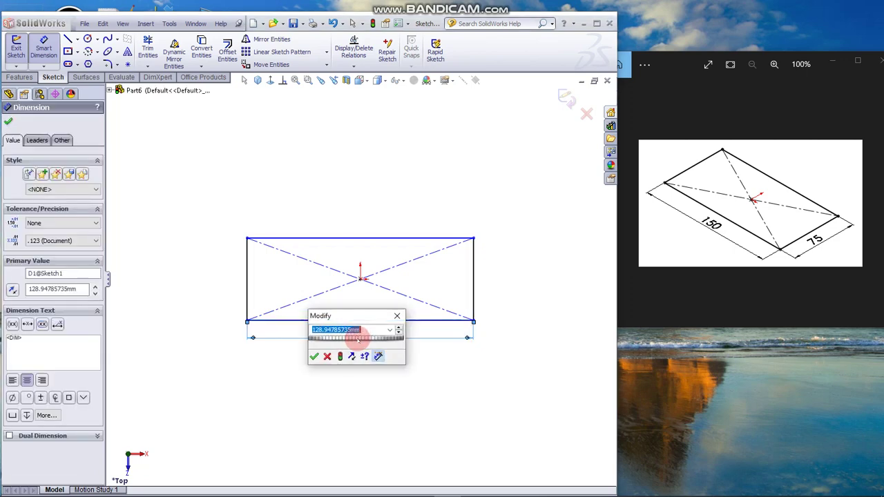
text(150)
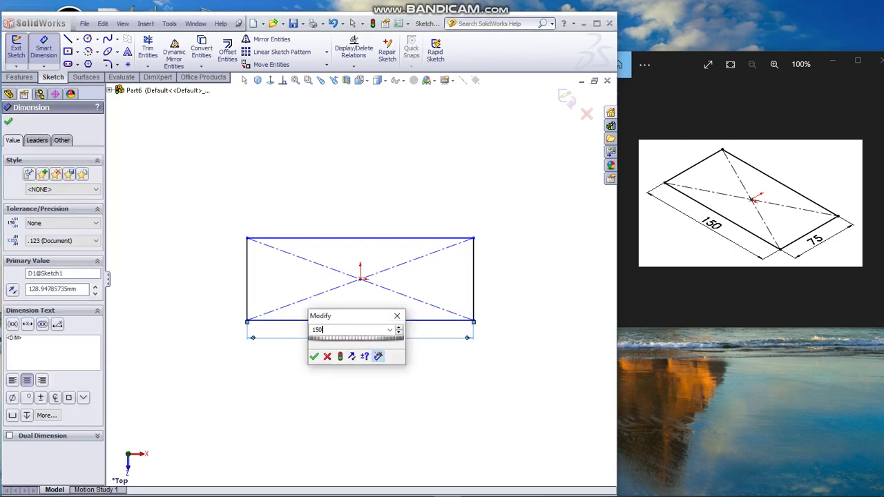
click(476, 290)
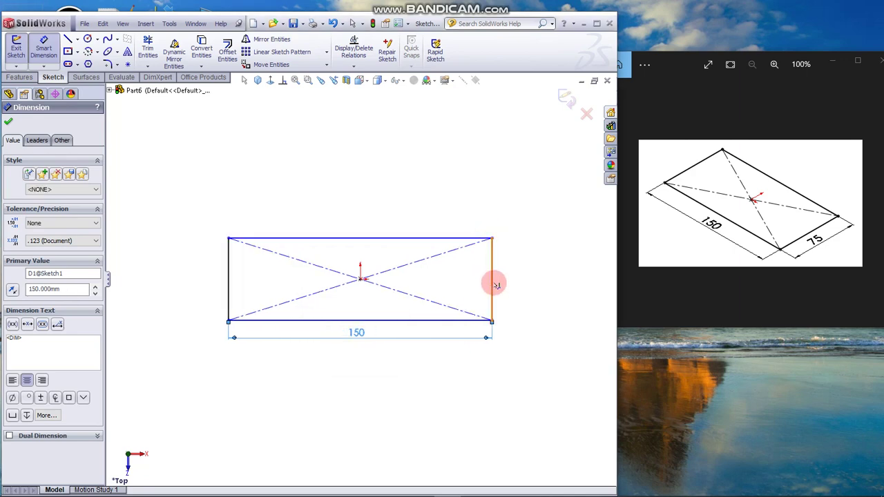
click(494, 286)
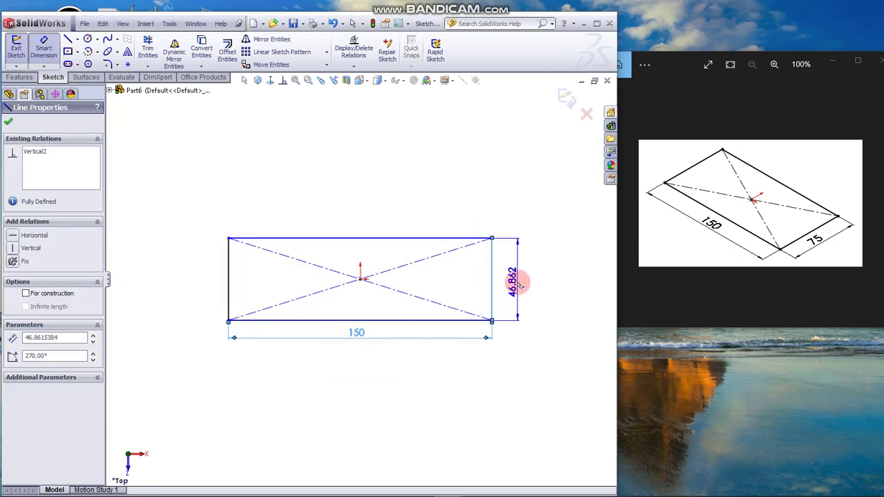
click(523, 285)
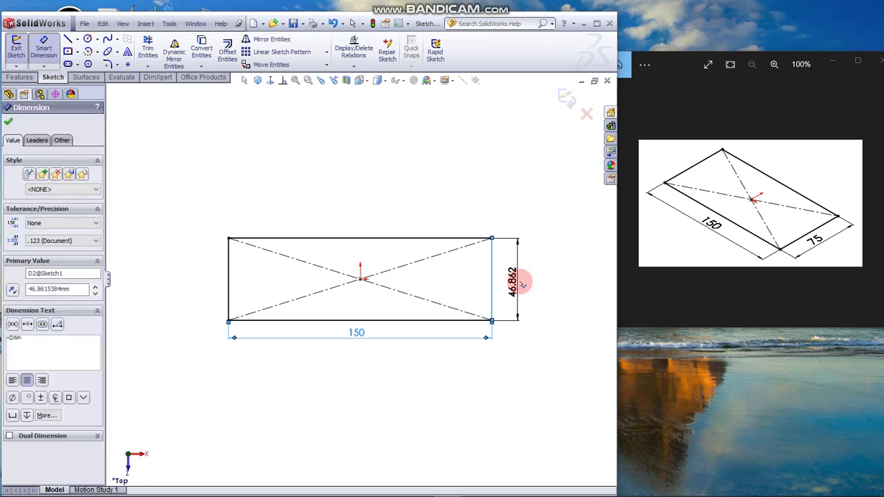
key(Return)
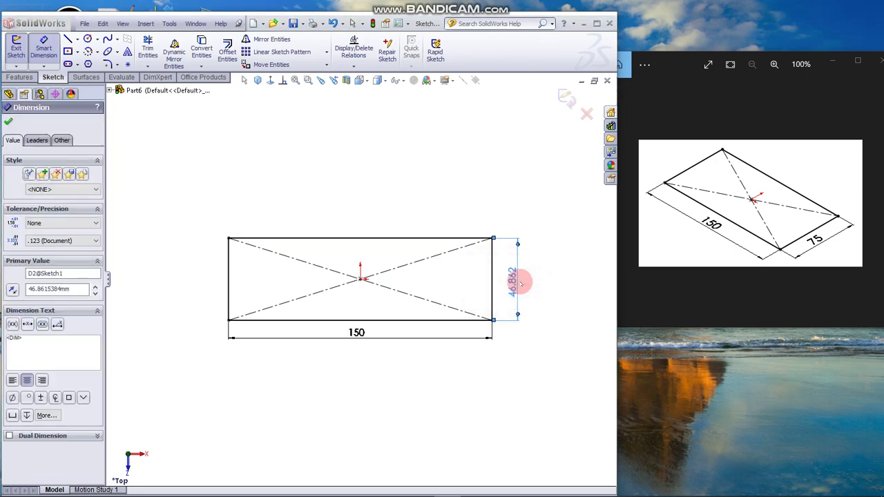
click(8, 122)
click(19, 76)
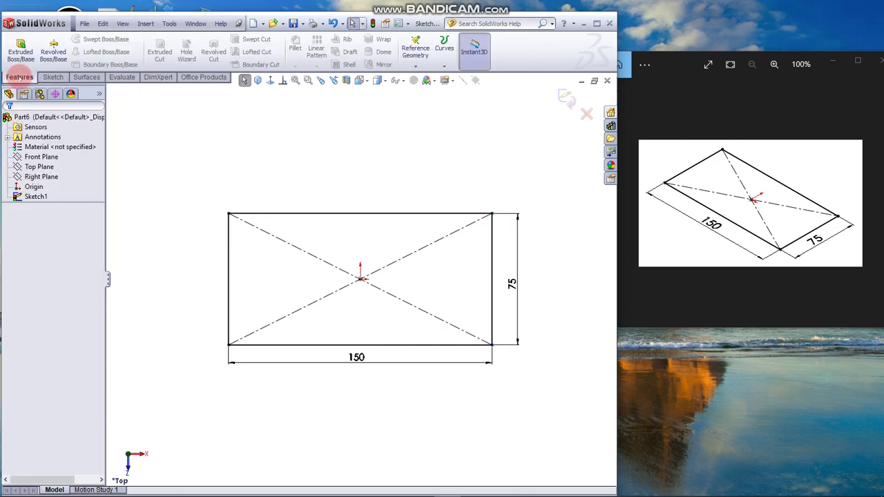
Step: Extrude the sketch 10 mm Blind into Boss-Extrude1
click(19, 45)
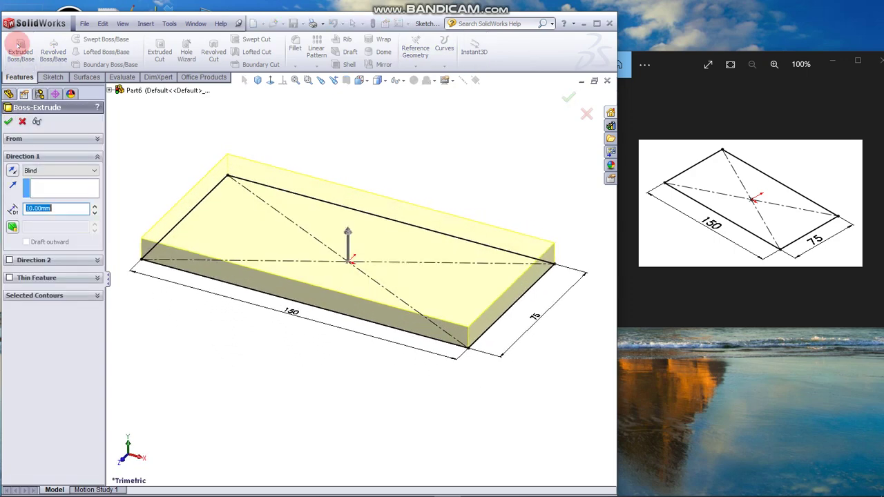
click(8, 121)
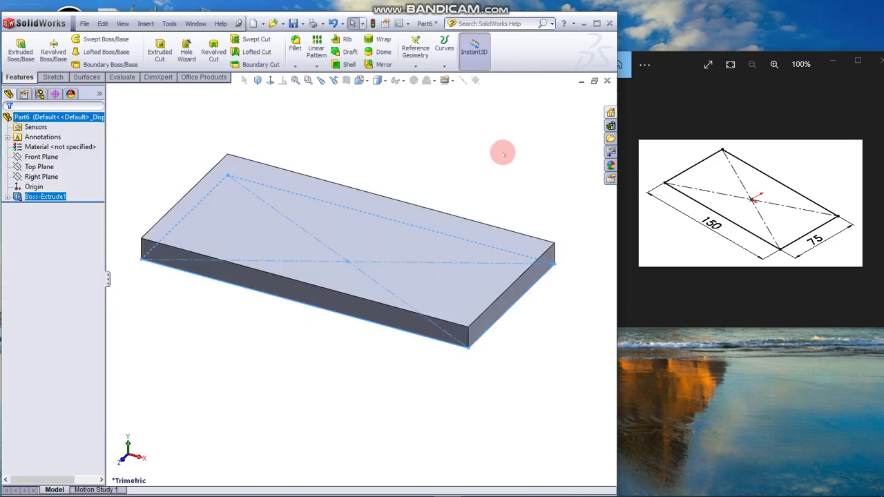
Step: Sketch a center rectangle at the origin on the plate's top face
click(879, 201)
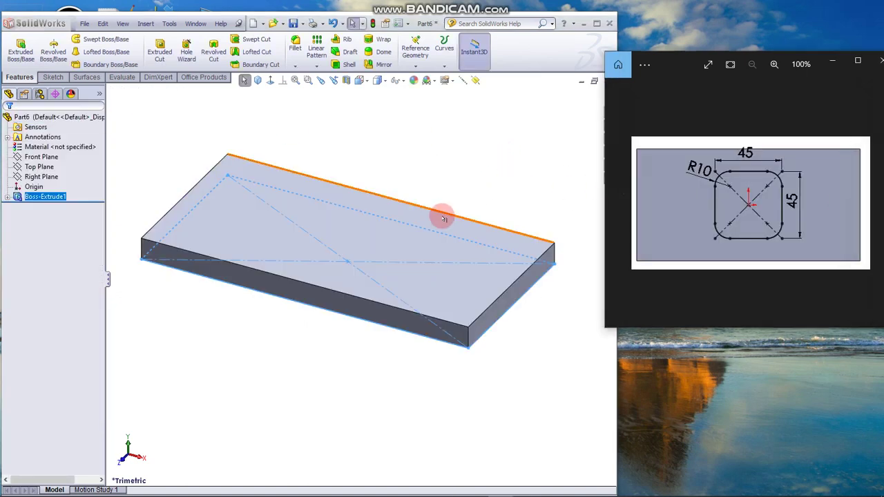
click(246, 211)
click(245, 211)
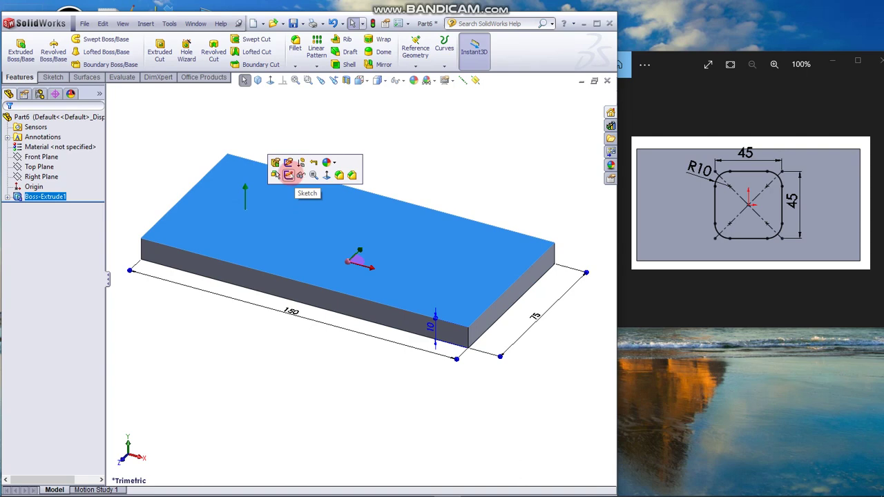
click(287, 174)
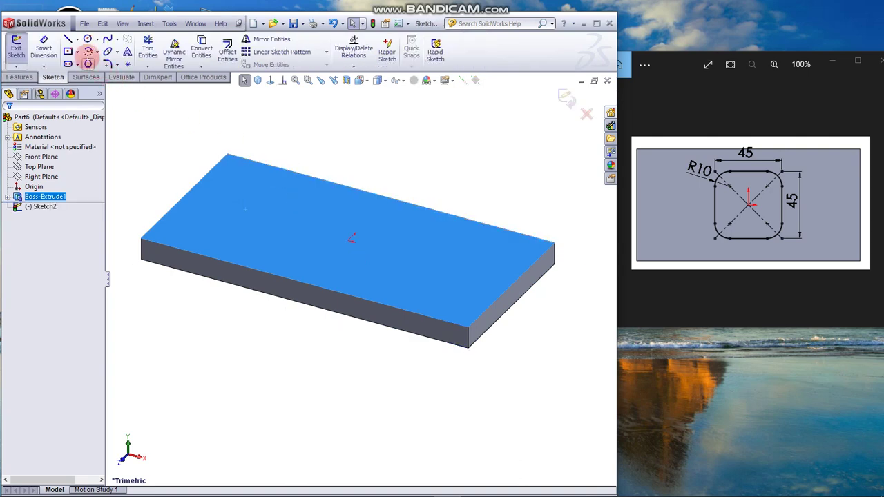
click(67, 51)
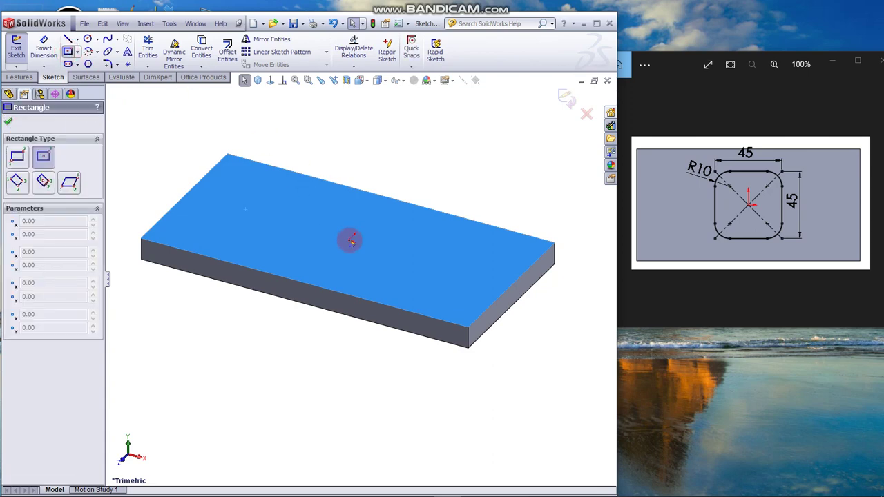
click(349, 241)
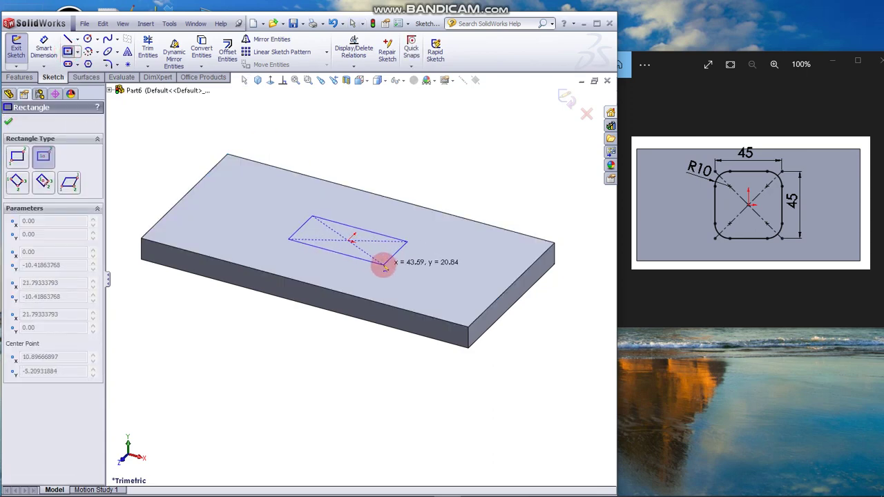
click(377, 272)
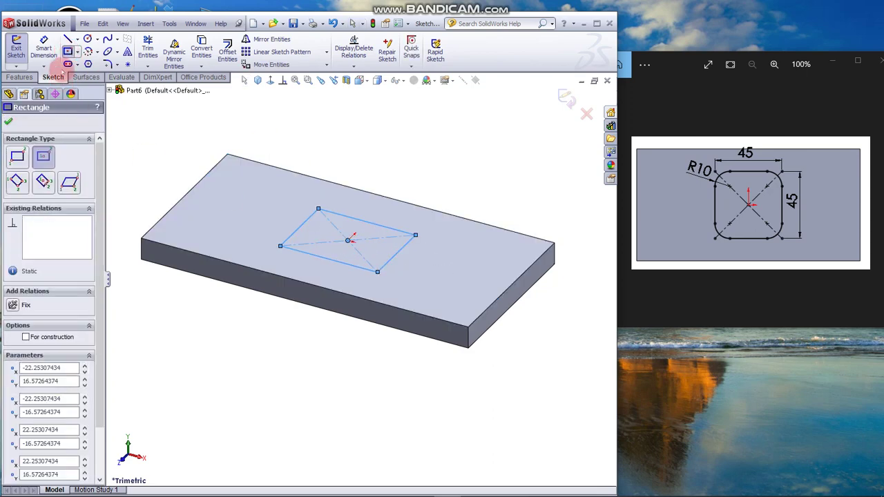
key(Escape)
Step: Dimension the rectangle's side and top edges to 45 mm each
key(d)
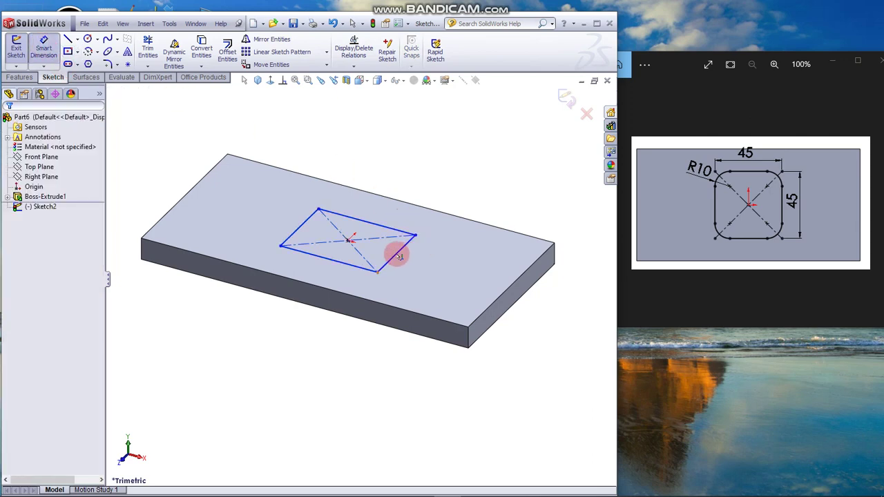
click(398, 254)
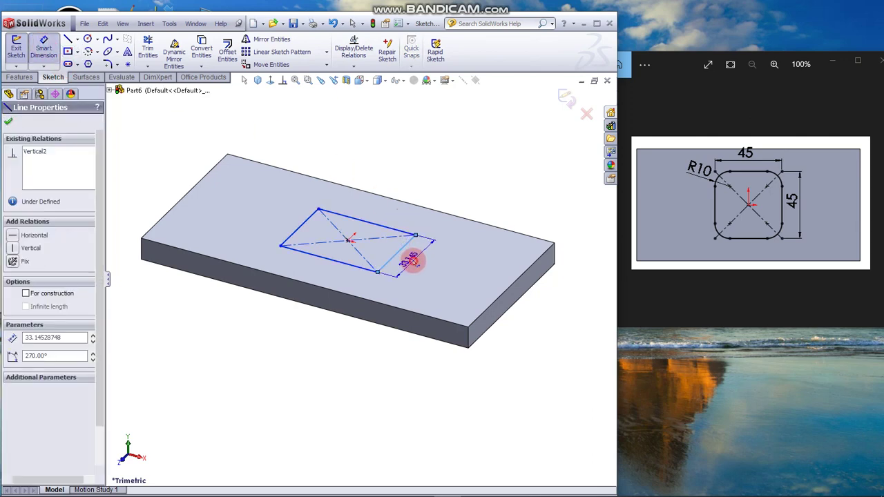
click(411, 255)
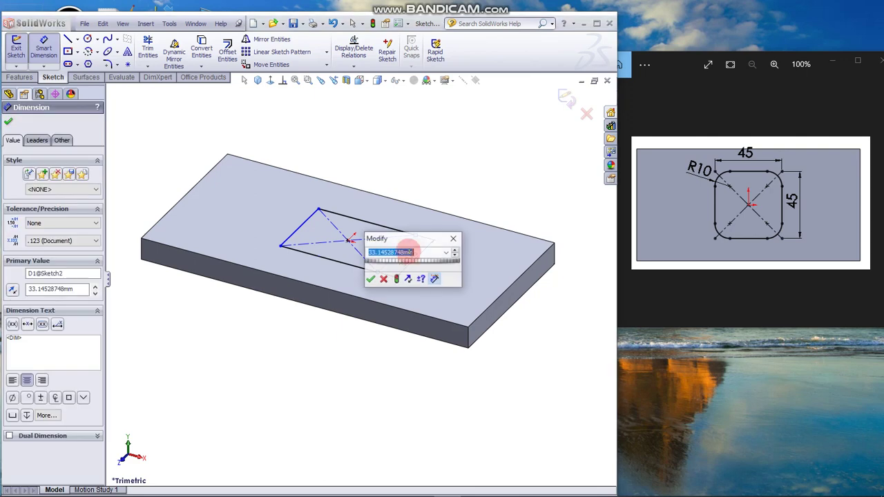
text(45)
key(Return)
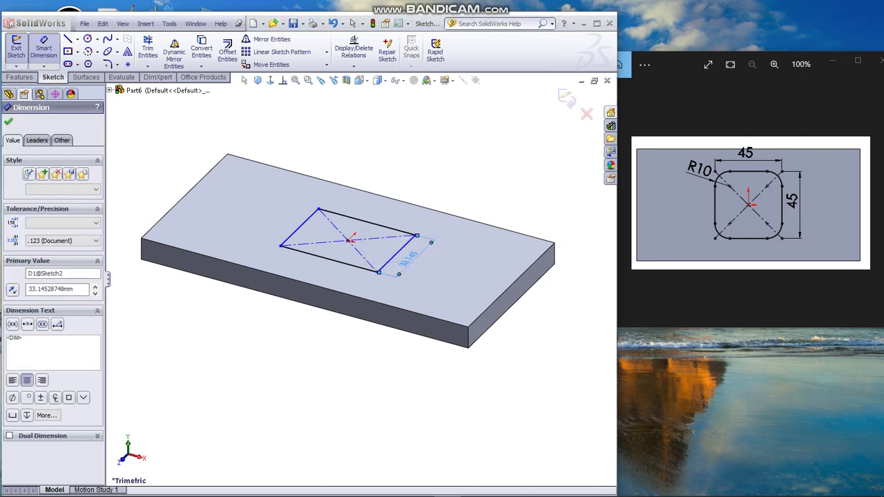
click(373, 218)
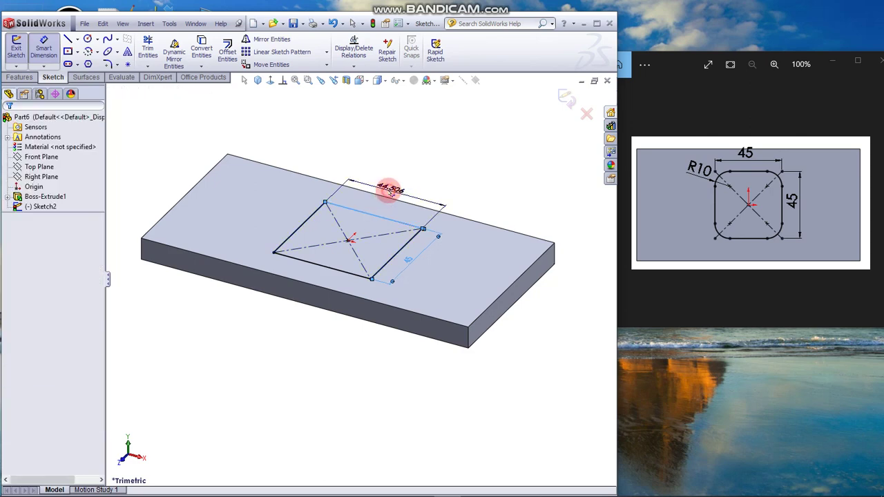
click(388, 190)
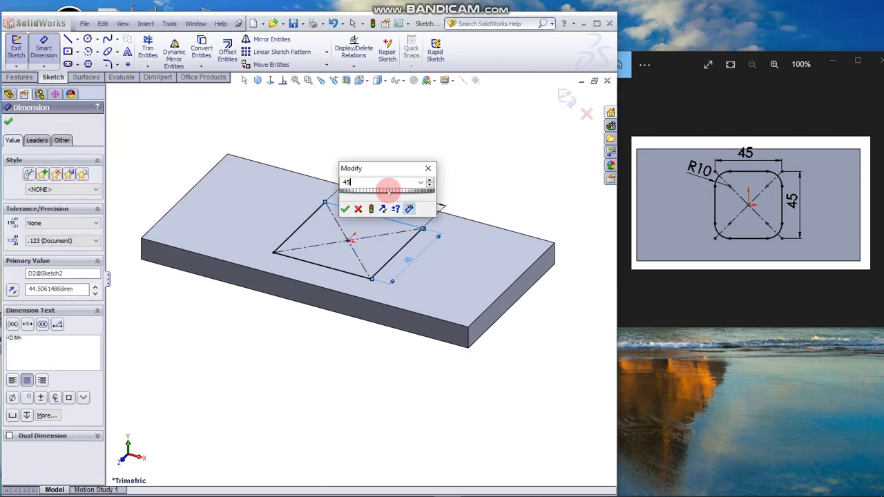
key(Escape)
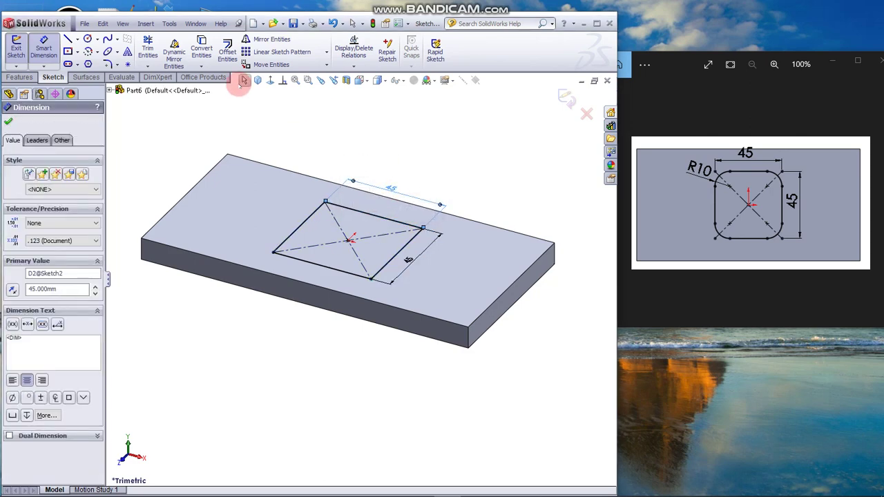
click(8, 121)
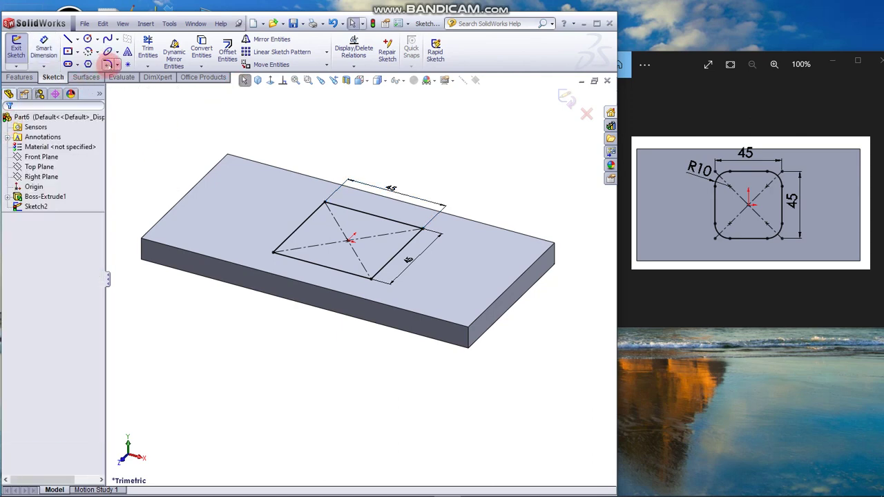
Step: Apply 10 mm sketch fillets to all four corners of the 45 mm square
click(112, 64)
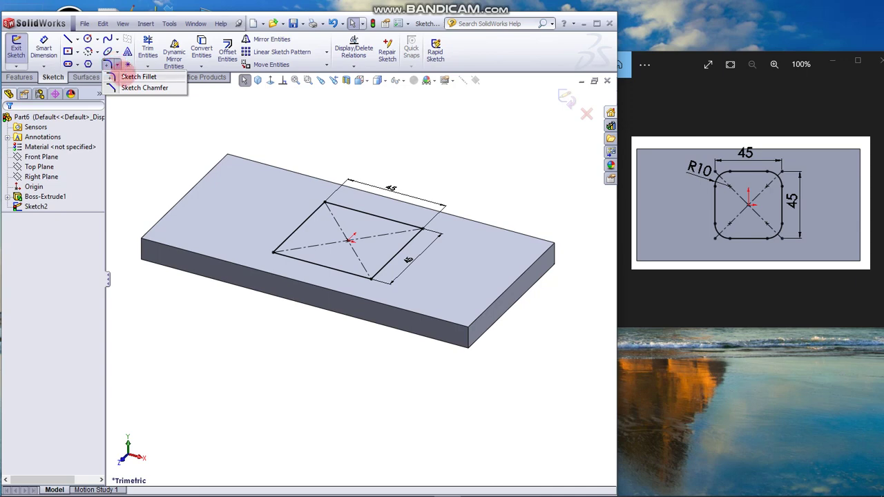
click(128, 77)
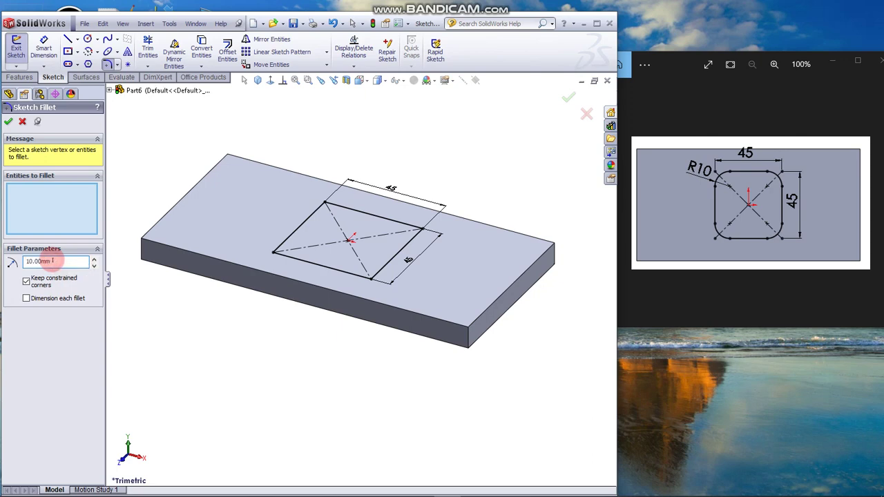
click(54, 194)
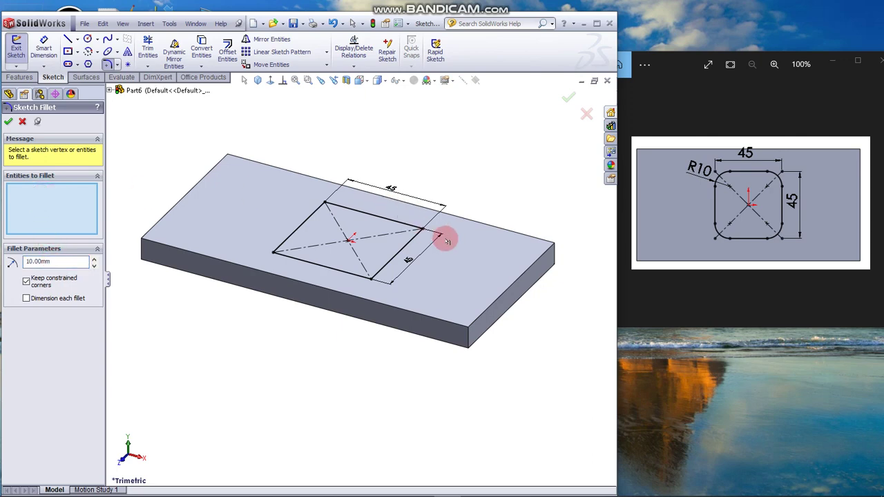
click(371, 277)
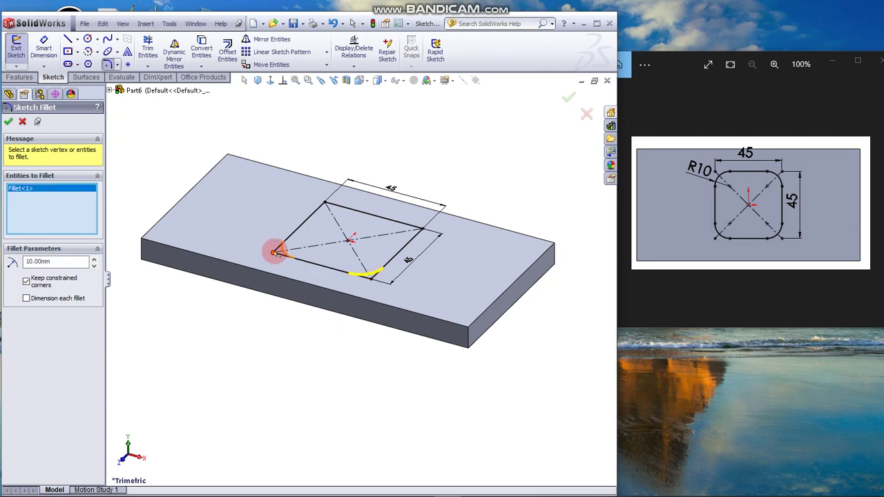
click(276, 251)
click(325, 205)
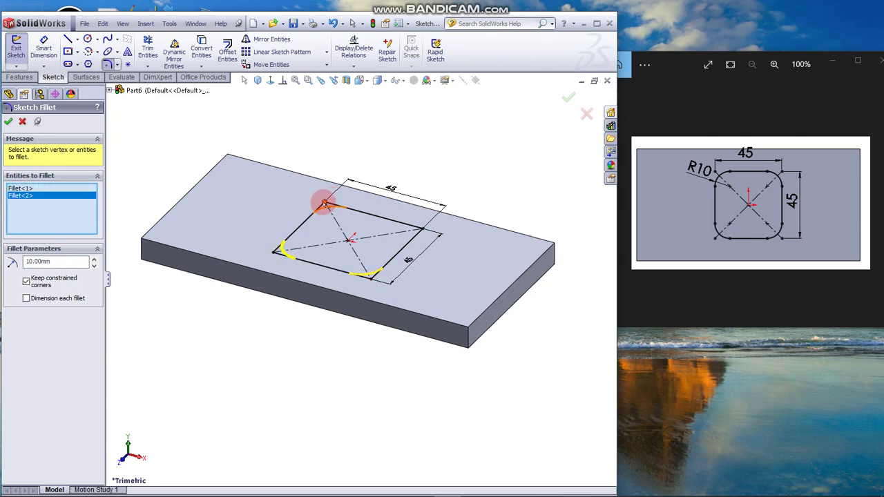
click(419, 231)
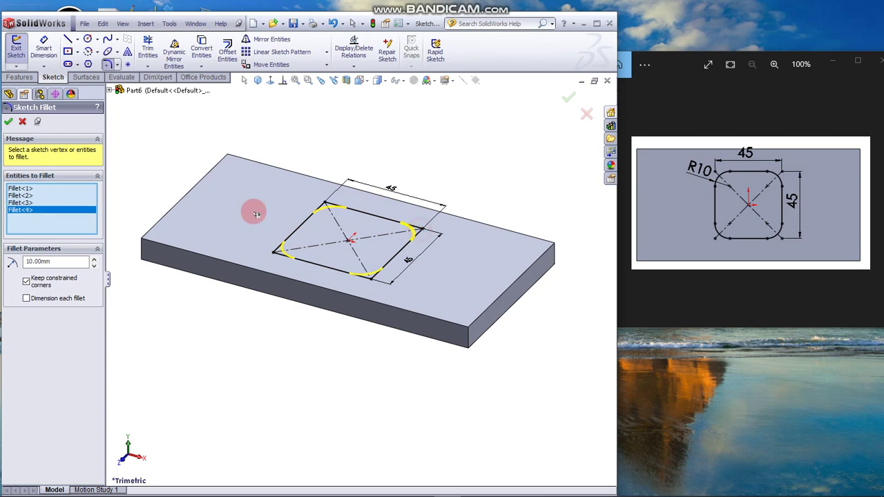
click(9, 121)
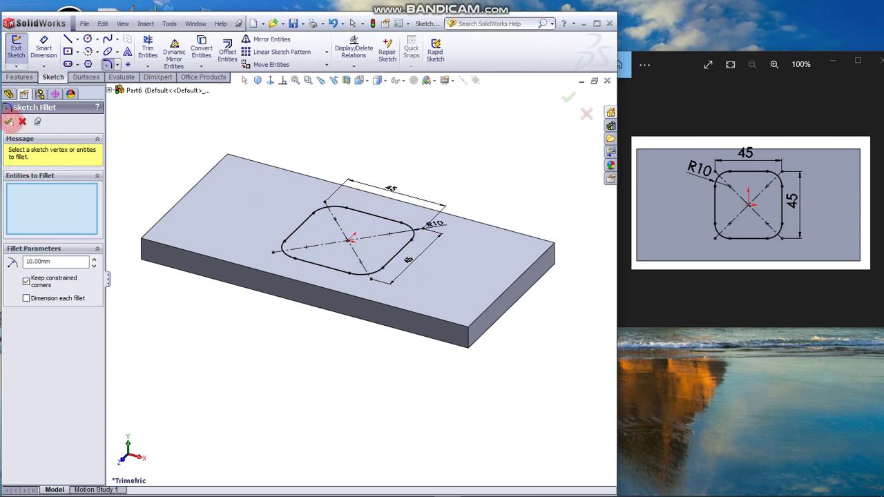
click(9, 122)
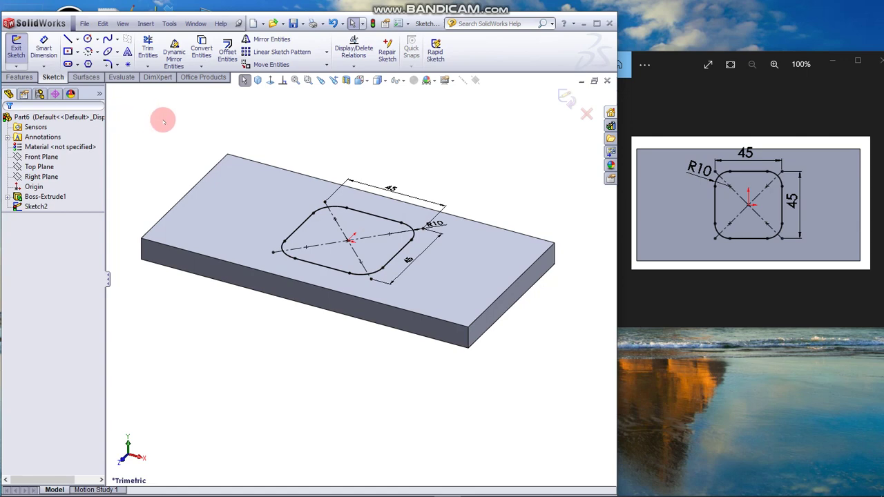
Step: Make a Through All Extruded Cut of the rounded square, creating Cut-Extrude1
click(21, 76)
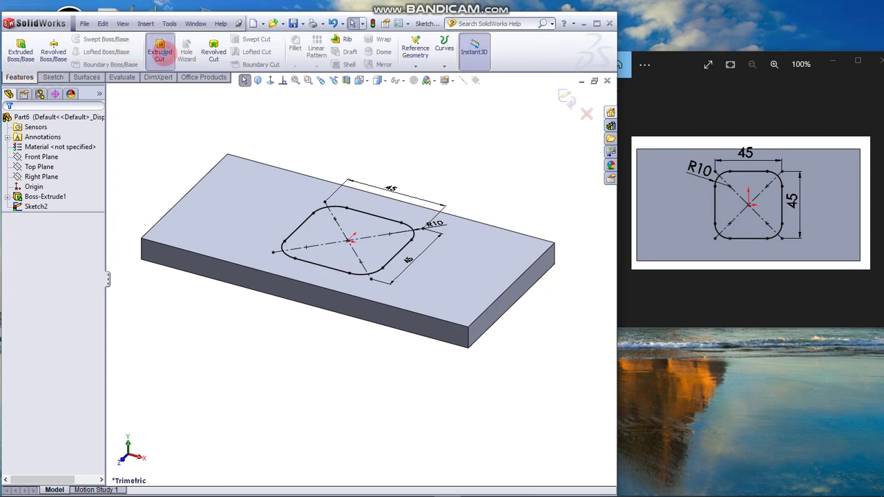
click(160, 52)
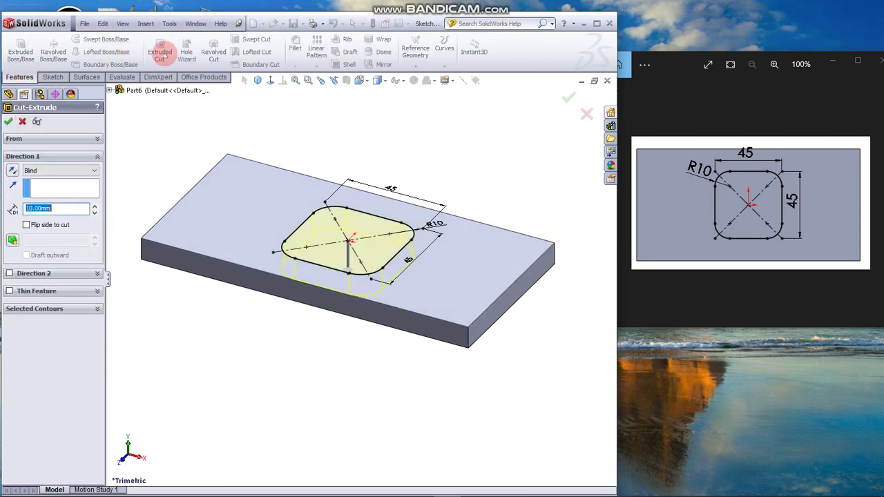
click(94, 171)
click(60, 188)
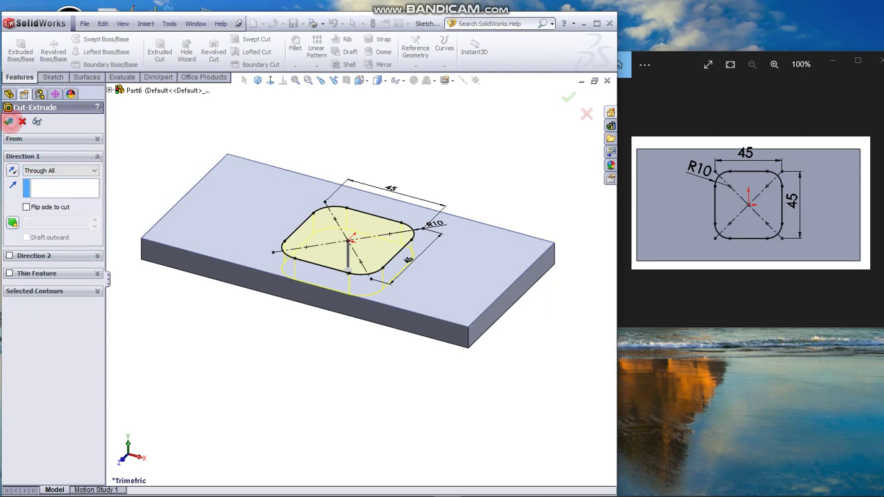
click(8, 121)
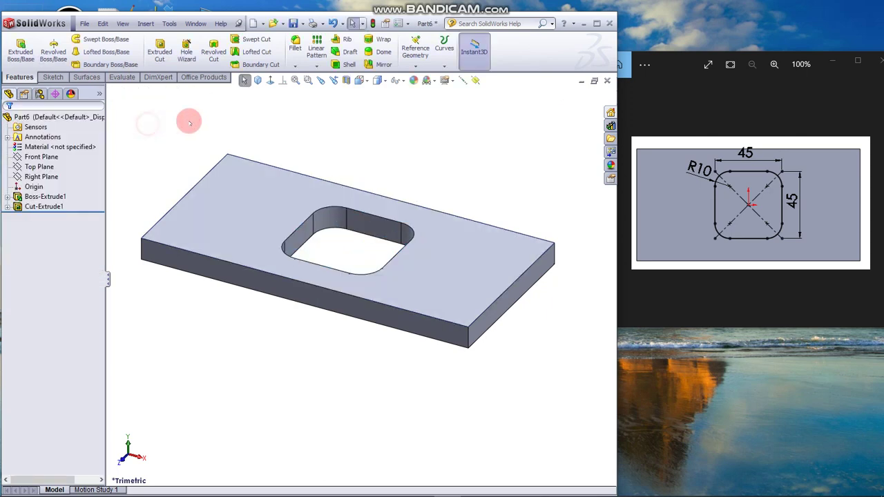
click(619, 202)
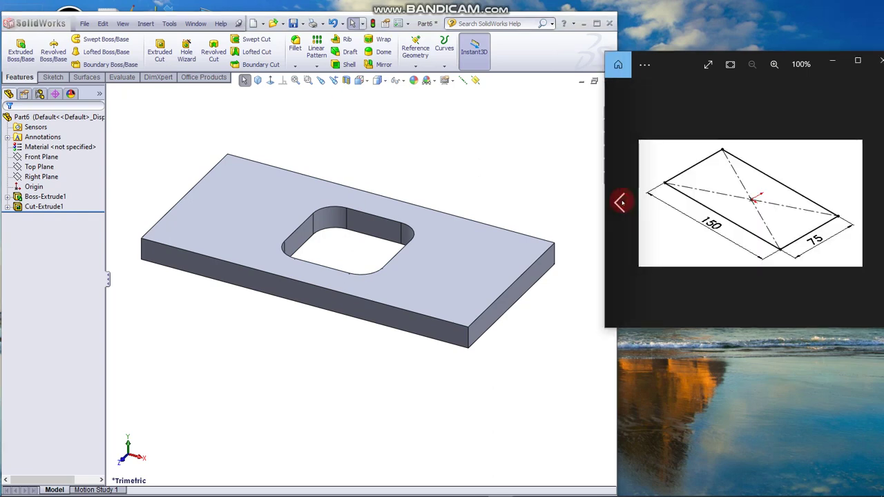
Step: Start a new sketch on the plate's top face
click(619, 201)
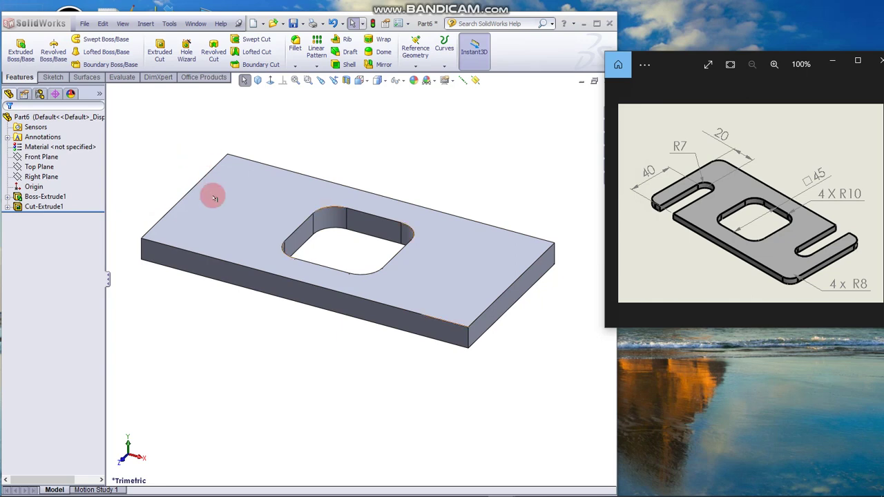
click(241, 195)
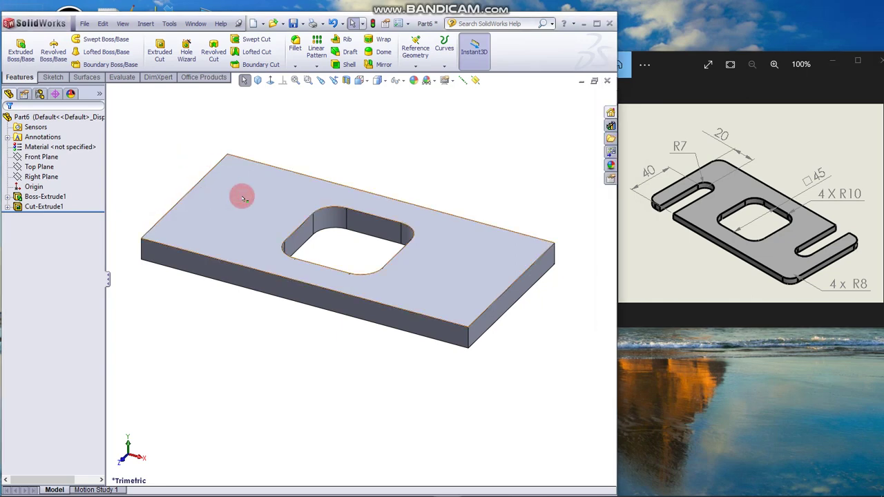
click(243, 199)
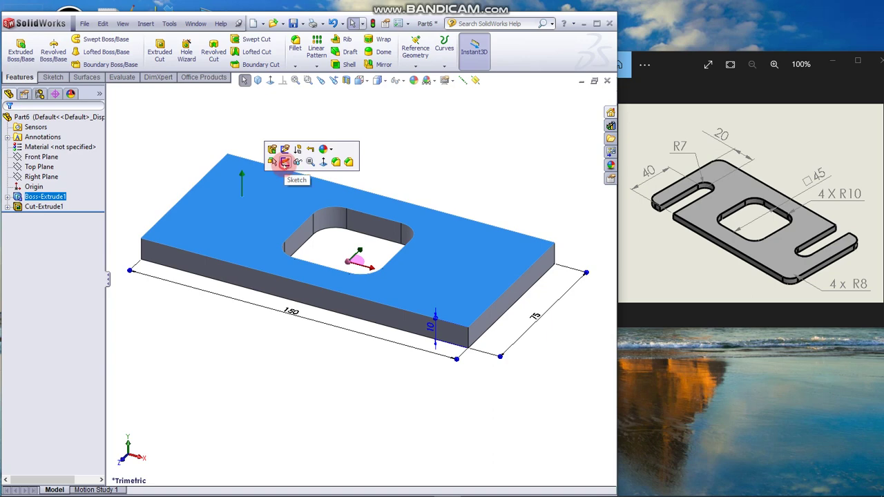
click(285, 162)
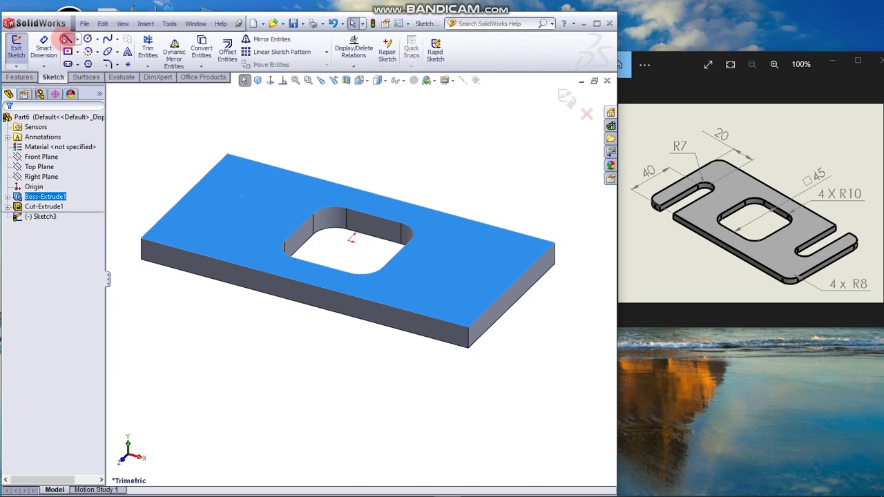
Step: Draw a U-shaped slot from the front edge: two lines joined by a 180° tangent arc
click(65, 39)
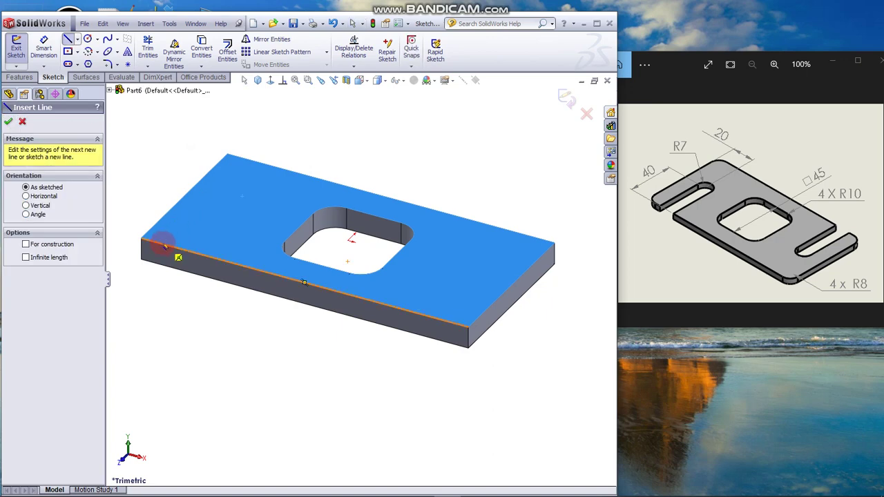
click(161, 244)
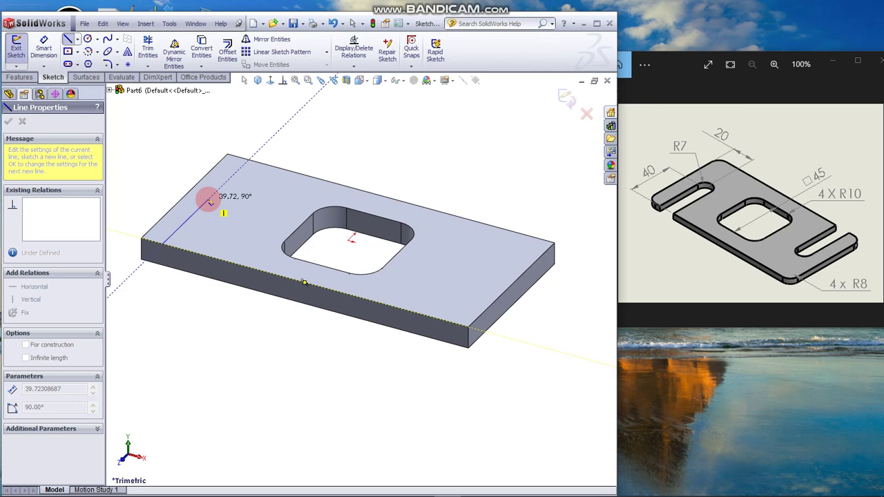
click(208, 201)
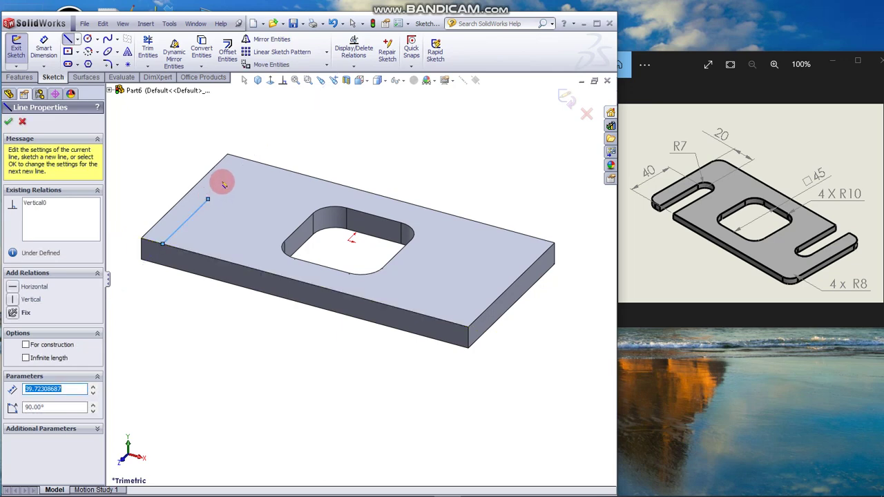
key(a)
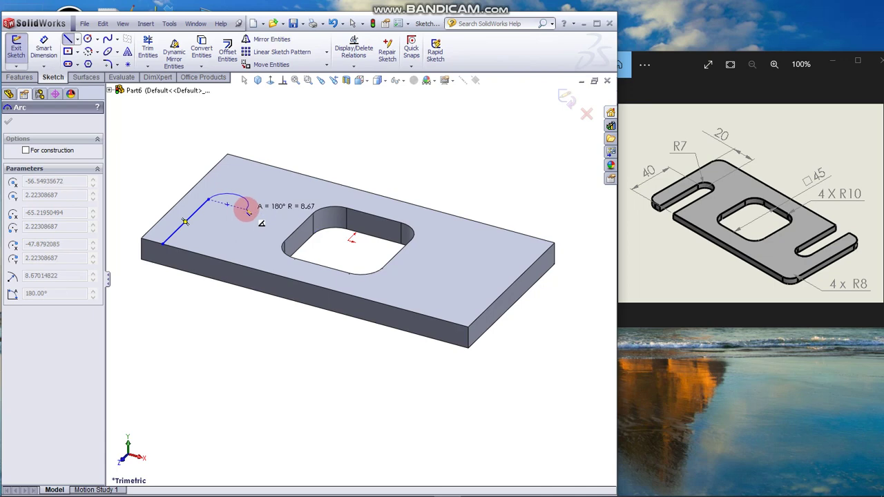
double_click(246, 211)
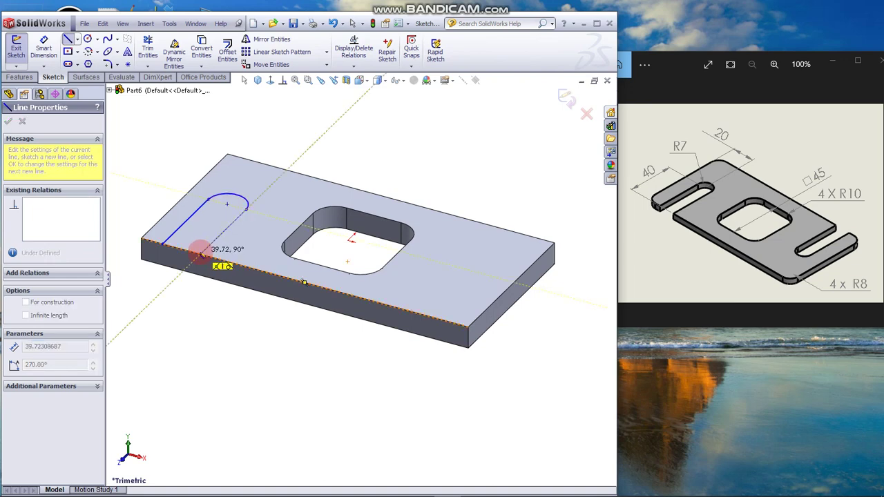
click(200, 253)
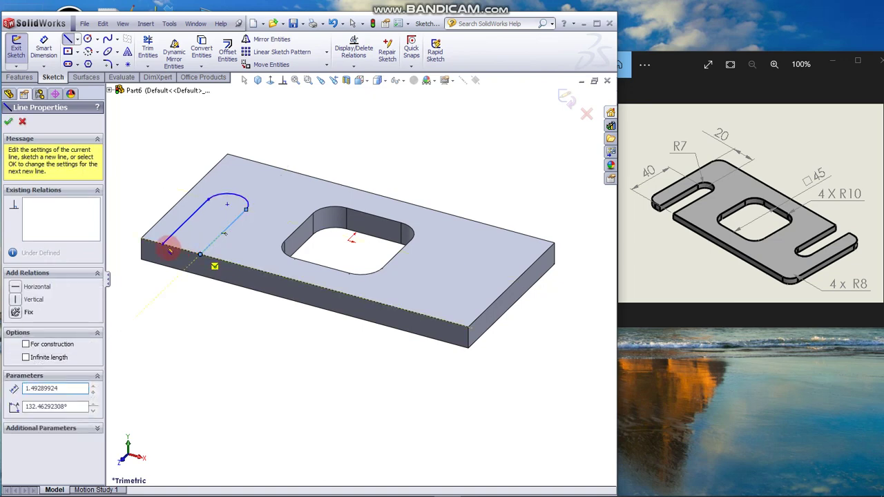
click(163, 243)
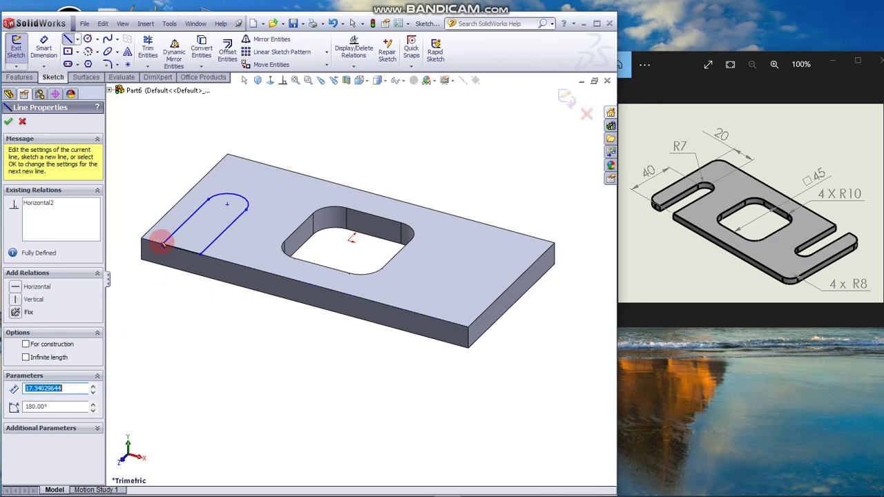
click(8, 121)
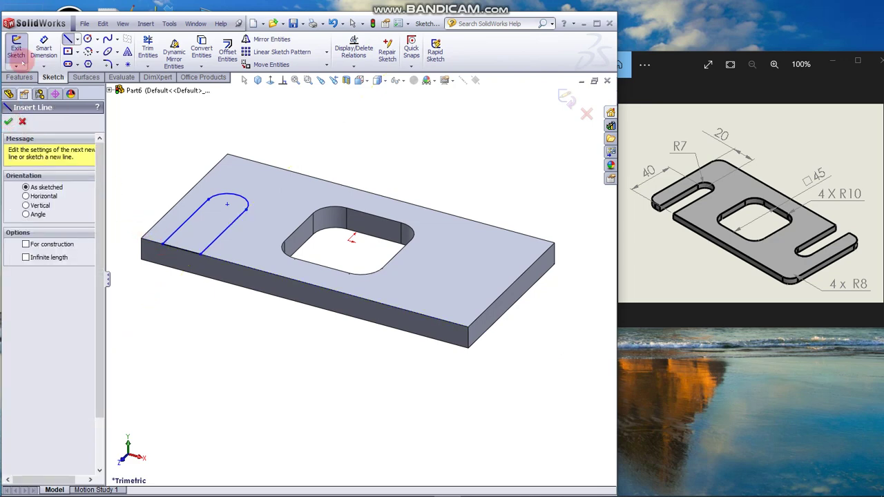
Step: Dimension the slot side to 40 mm long
click(44, 49)
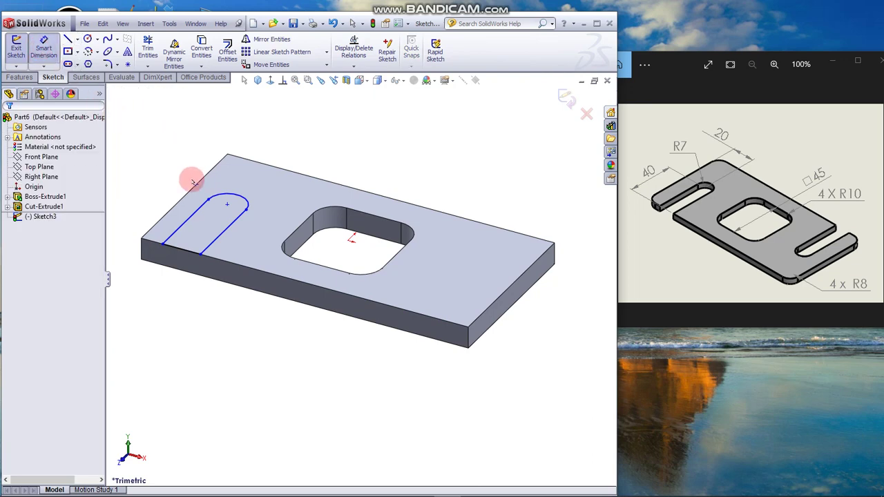
click(194, 214)
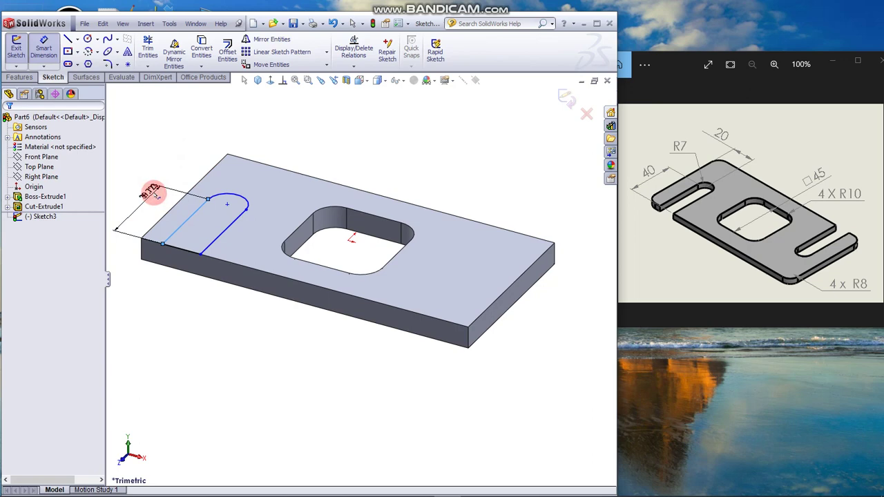
click(152, 194)
text(4)
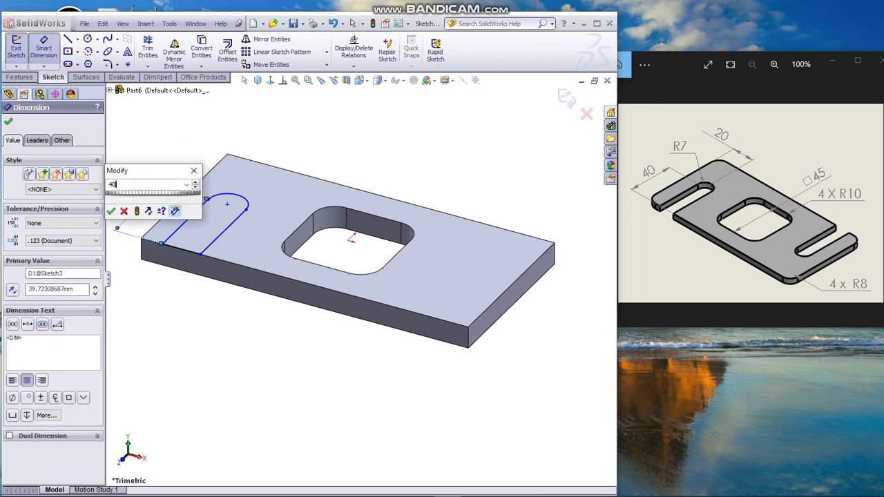
text(0)
key(Return)
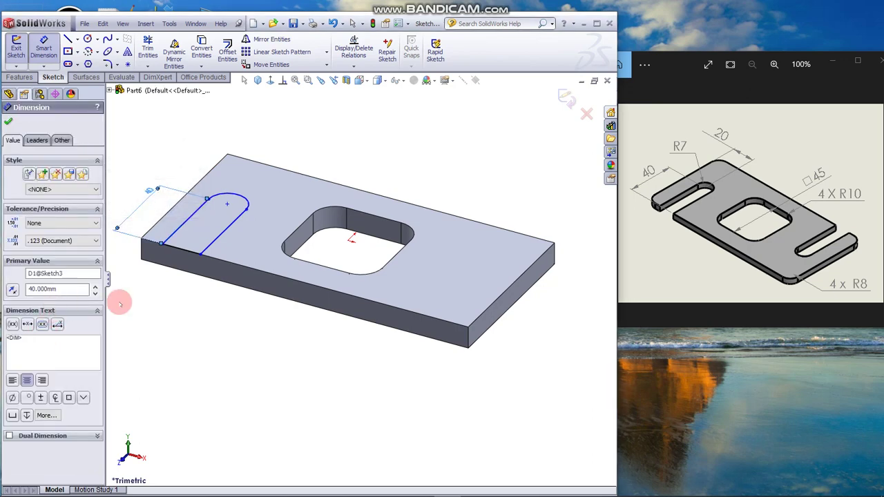
Step: Set the slot's rounded end to a 7 mm radius
click(238, 197)
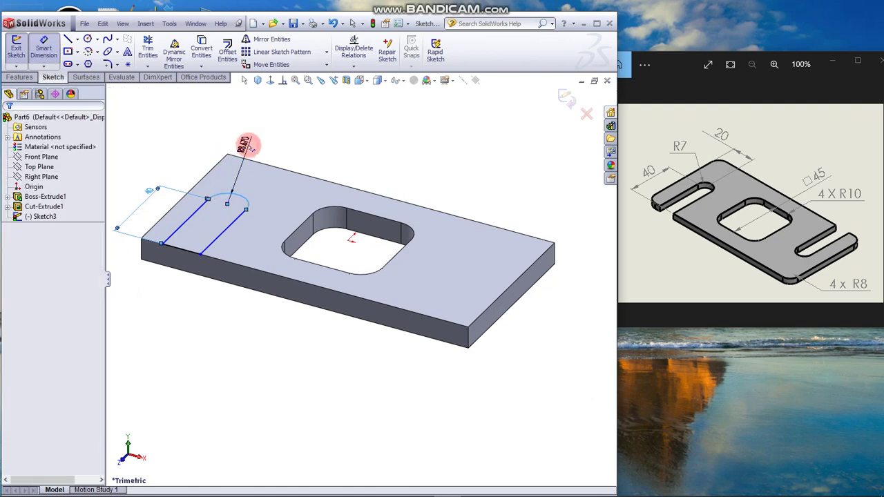
click(250, 147)
text(7)
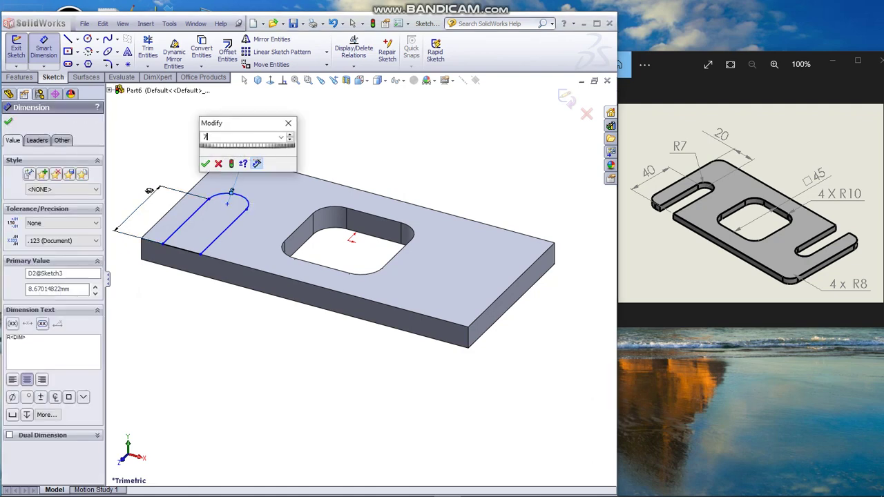
key(Escape)
click(249, 145)
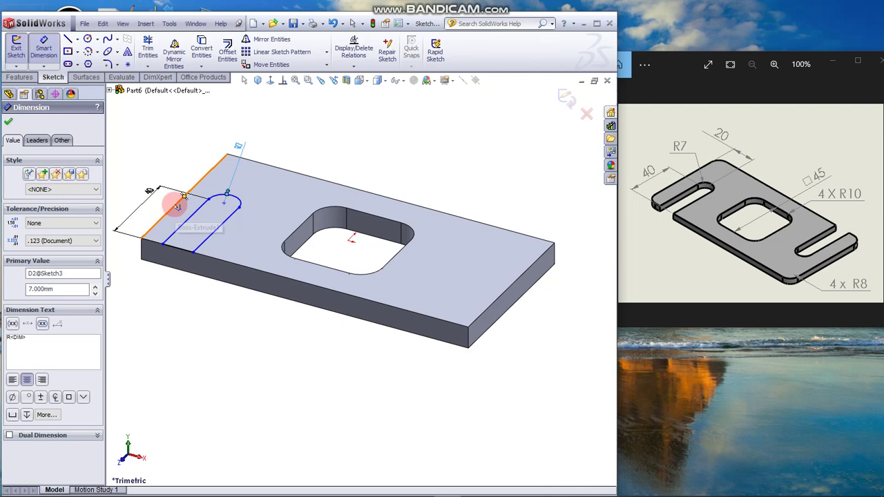
Step: Dimension the slot arc centre 20 mm from the plate's left end
drag(178, 205, 267, 134)
text(20)
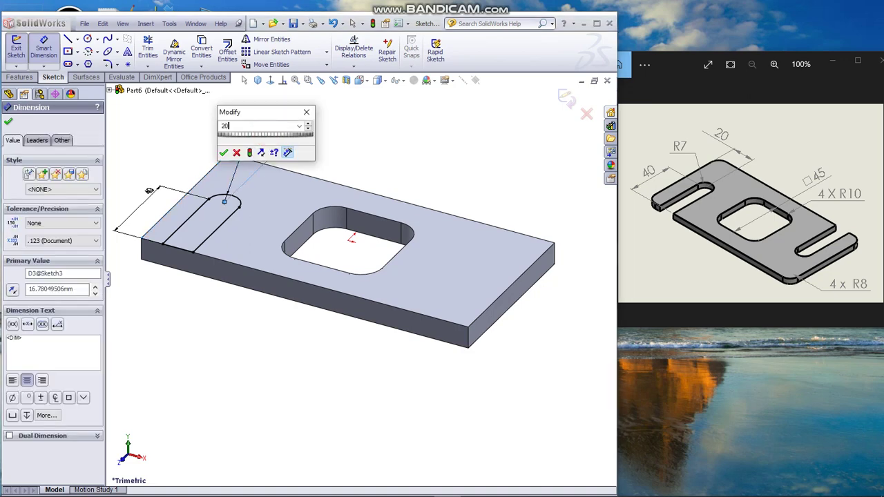
key(Return)
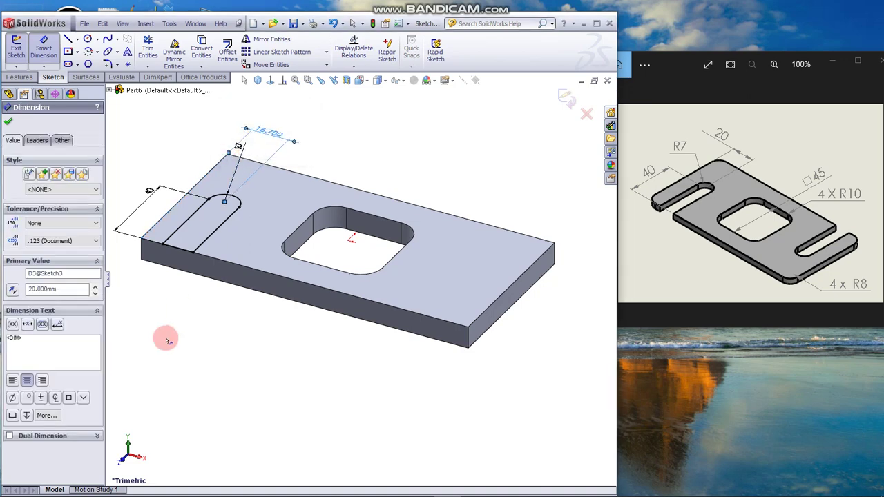
click(297, 358)
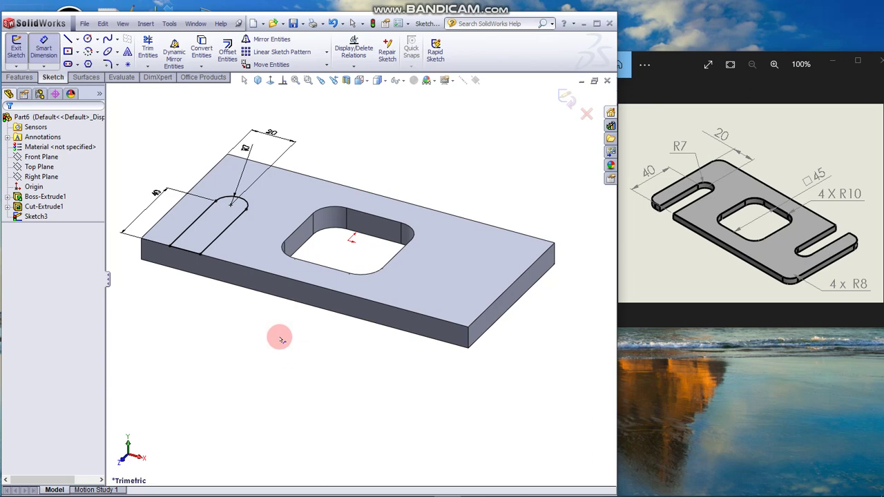
Step: Cut the first slot sketch through the whole plate with a Through All extruded cut
click(19, 77)
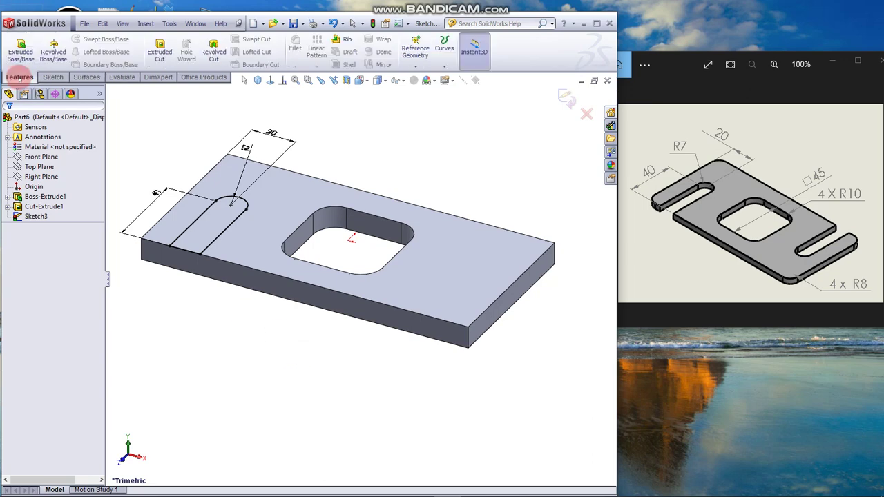
click(169, 52)
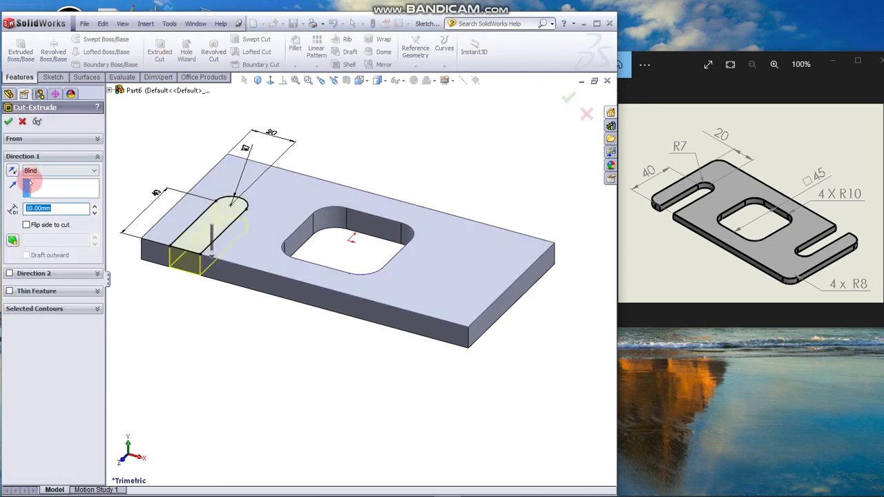
click(91, 170)
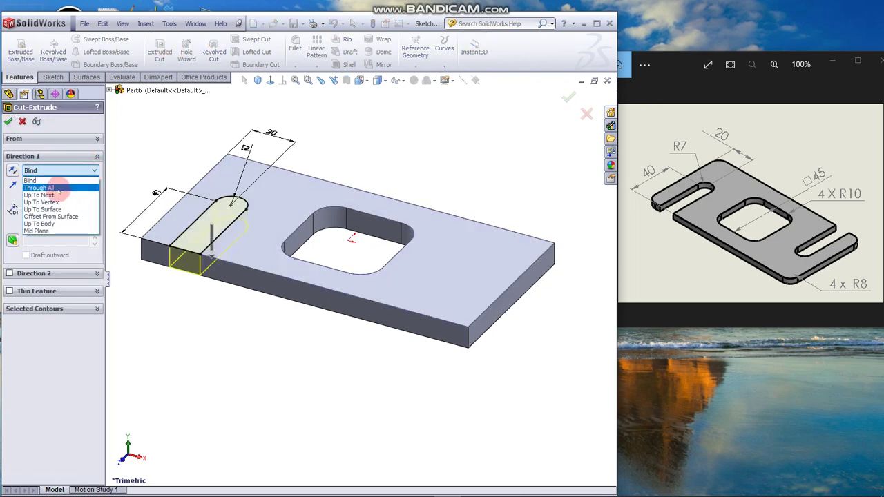
click(35, 178)
click(8, 121)
click(381, 120)
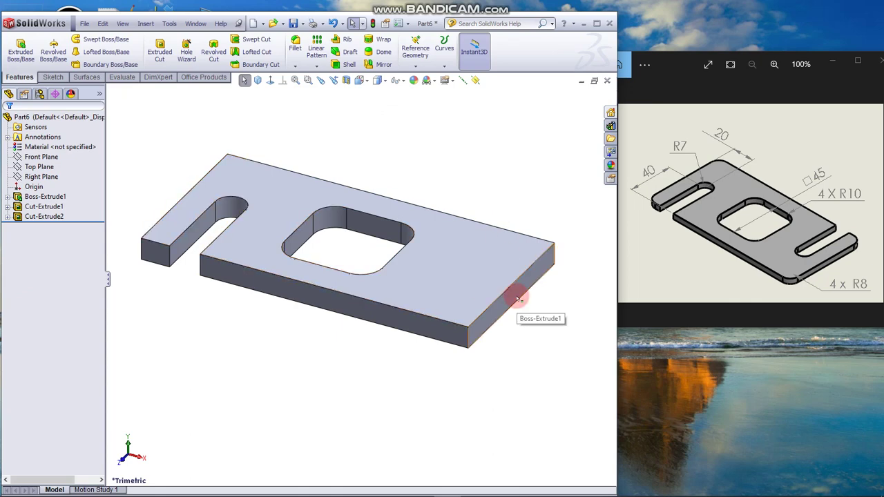
Step: On the top face, sketch a line, arc and closing lines for a second slot from the back edge
click(461, 259)
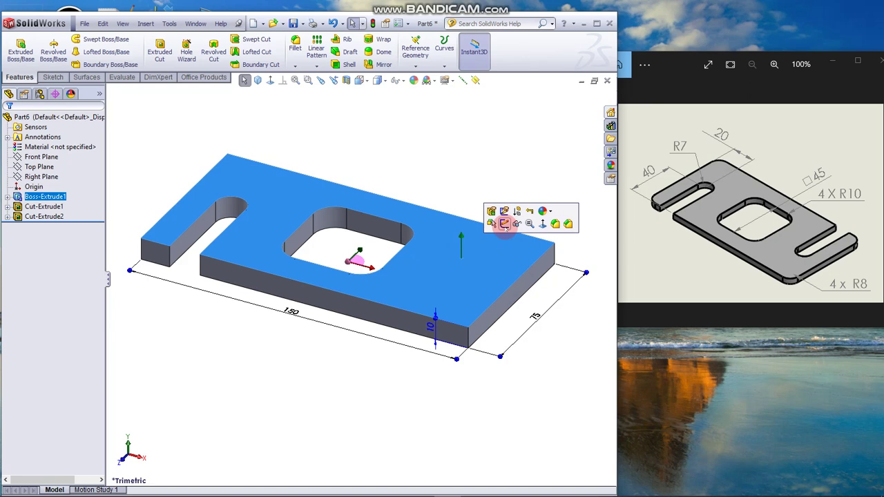
click(505, 223)
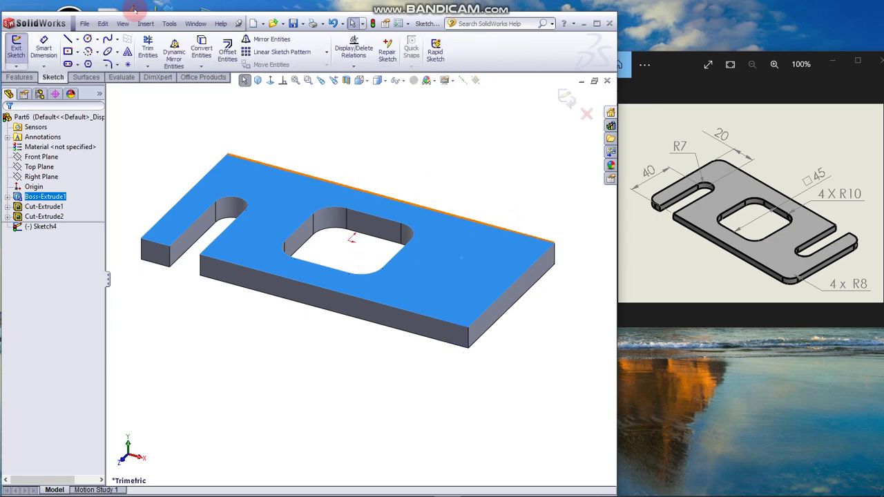
click(66, 38)
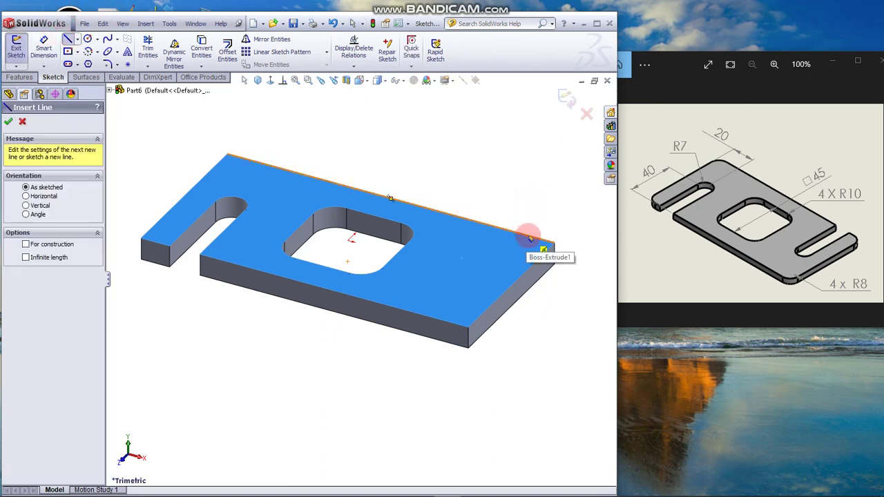
drag(530, 238, 482, 282)
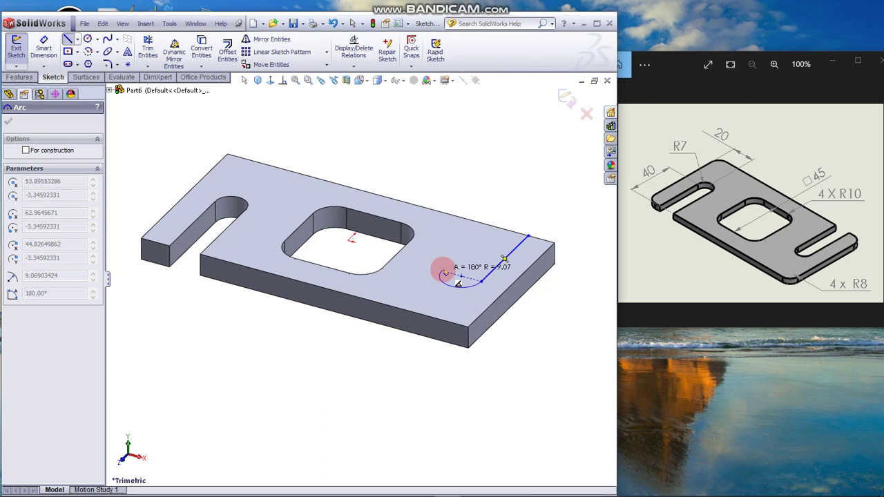
click(442, 272)
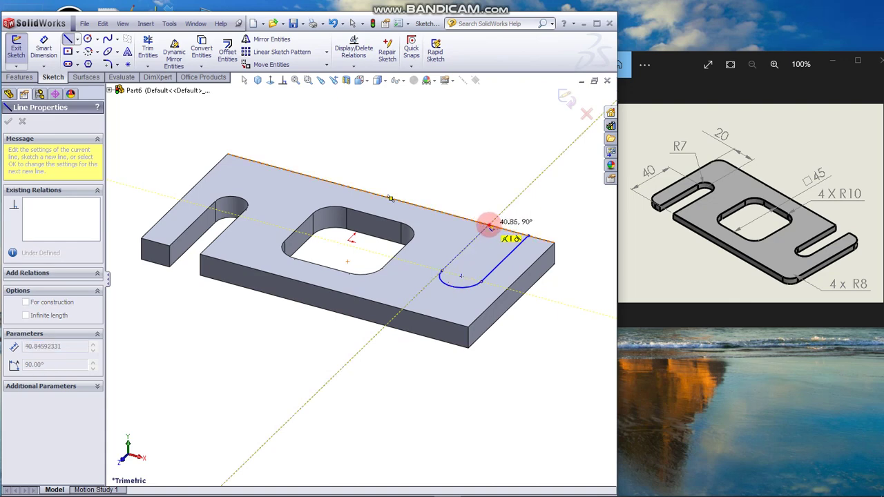
click(488, 224)
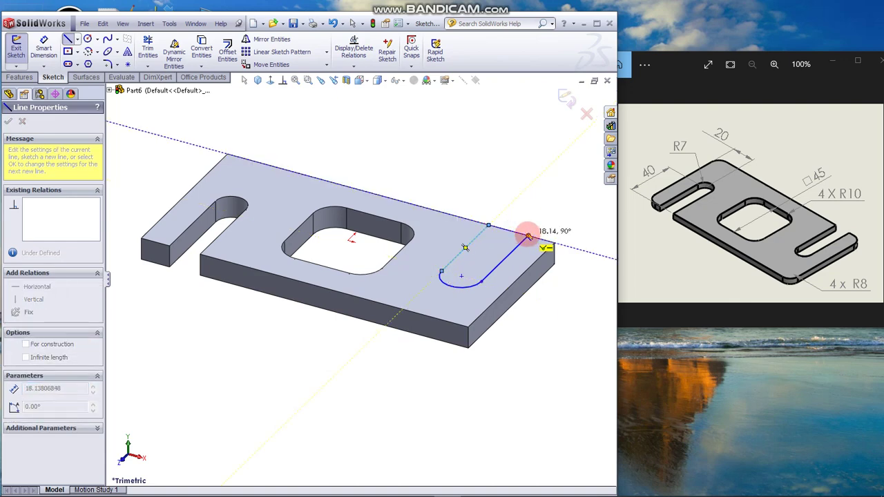
double_click(528, 236)
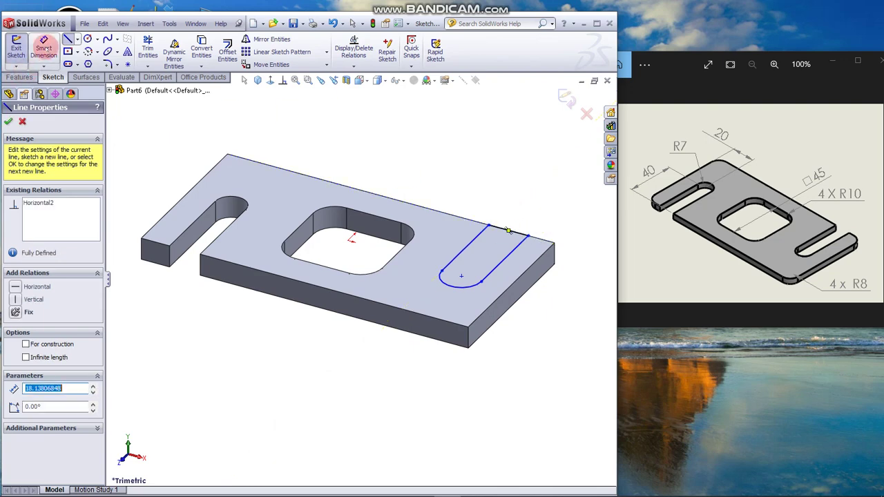
Step: Dimension the right-end slot's straight side to 40 mm and its rounded end to R7
click(44, 45)
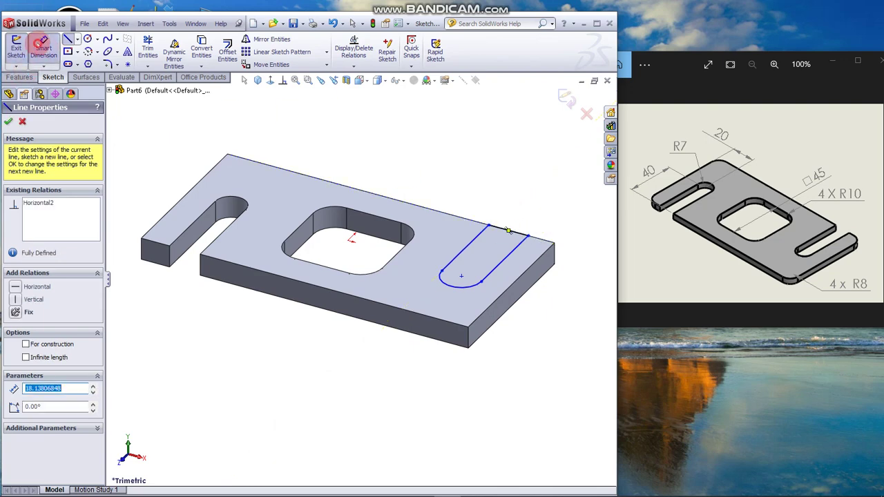
click(503, 264)
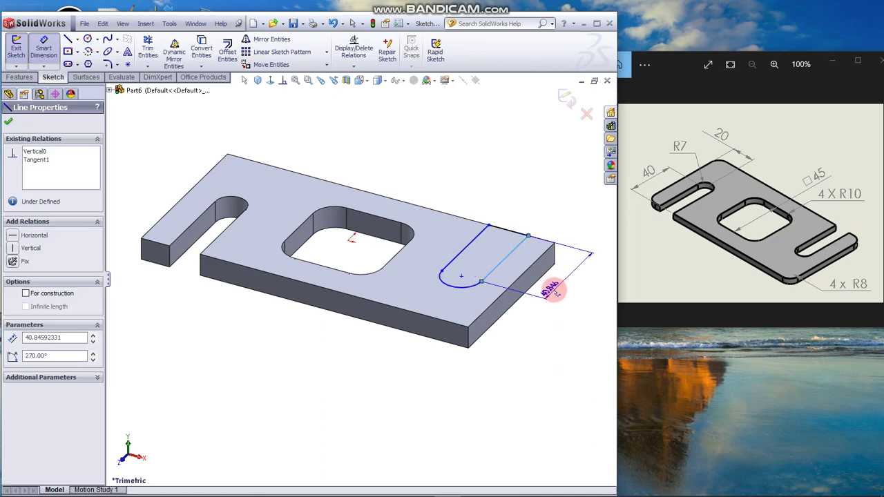
click(552, 290)
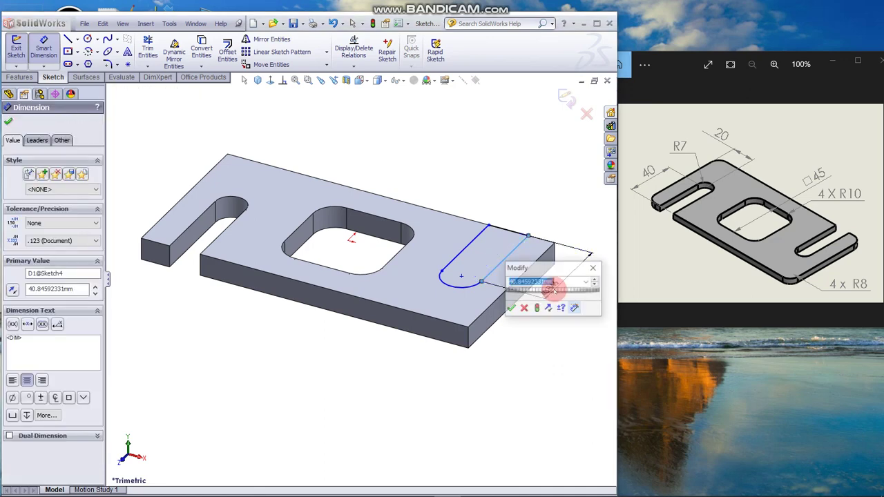
text(40)
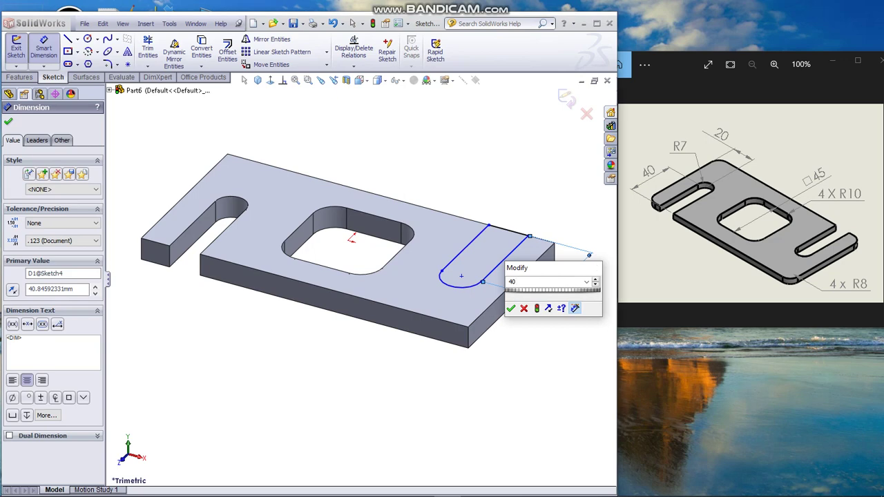
key(Return)
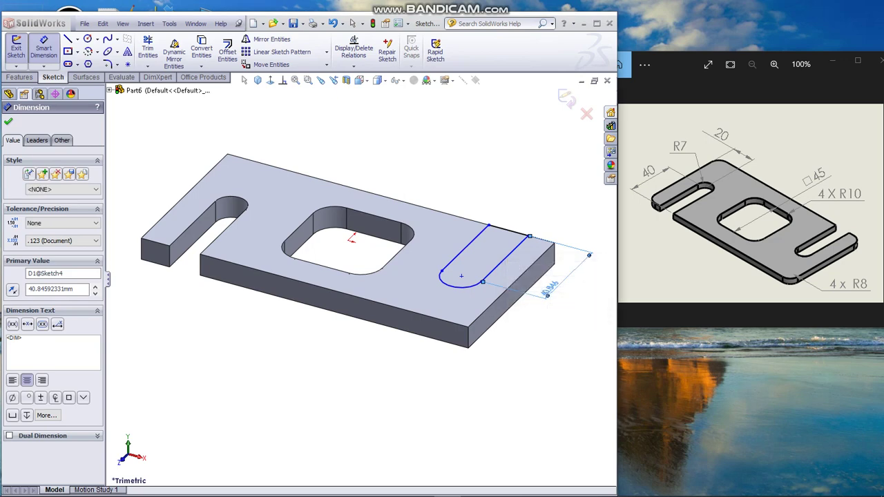
drag(468, 261, 493, 357)
click(504, 361)
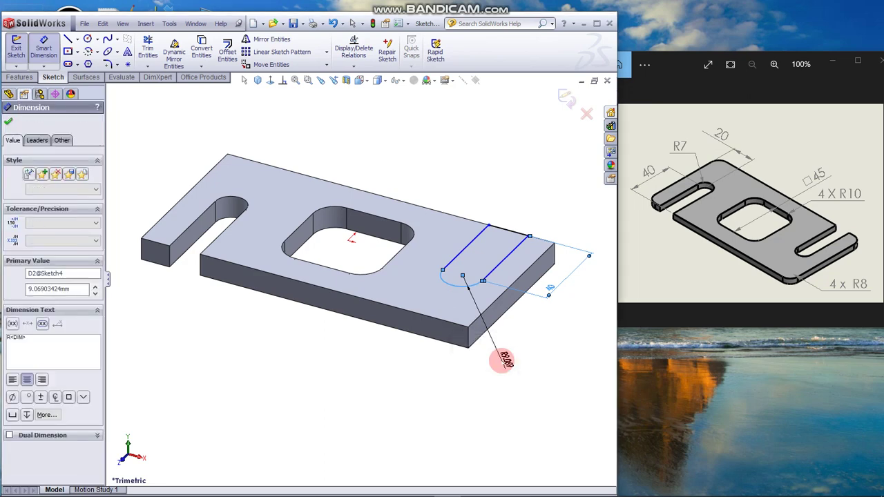
text(7)
key(Return)
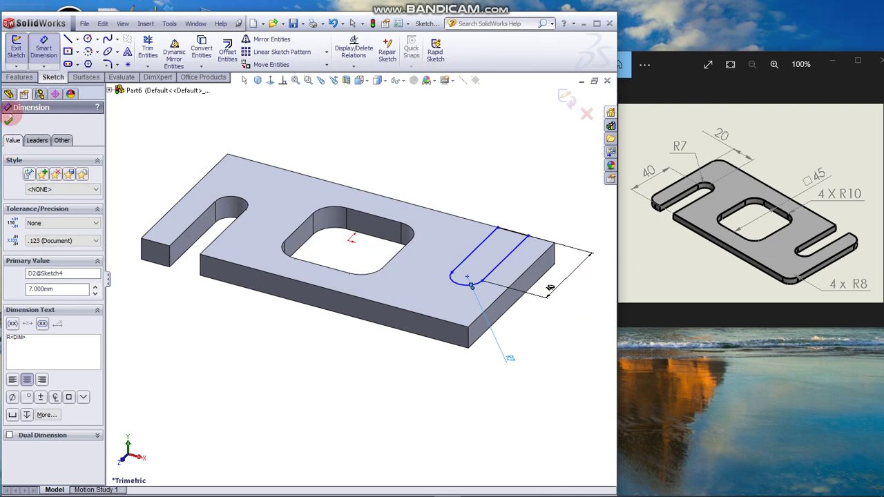
Step: Set the slot arc's centre 20 mm from the plate's top edge
click(467, 277)
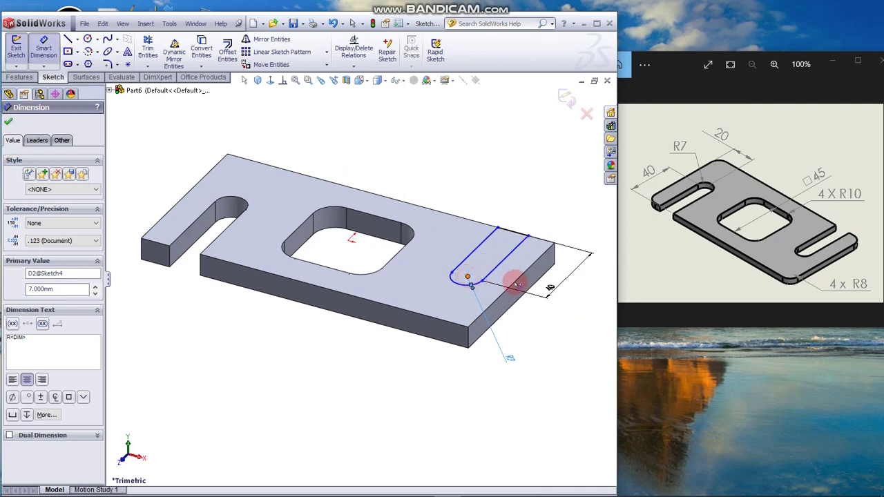
click(503, 294)
click(546, 211)
double_click(546, 212)
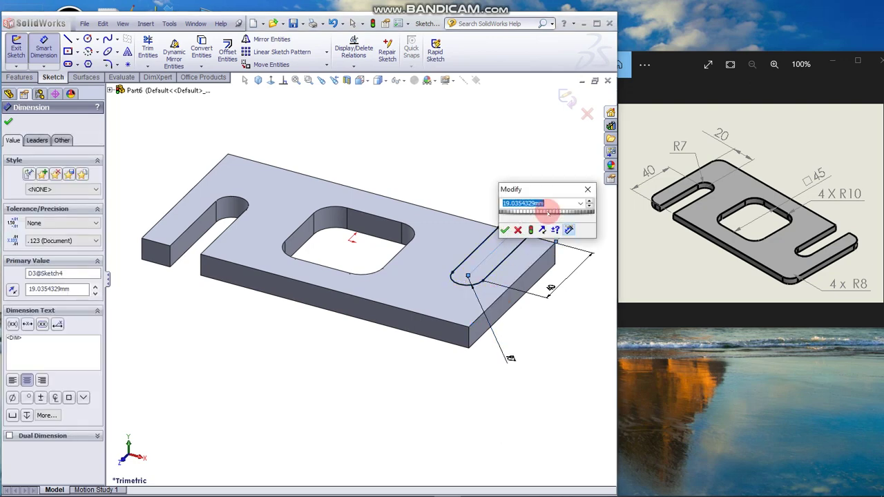
text(20)
key(Escape)
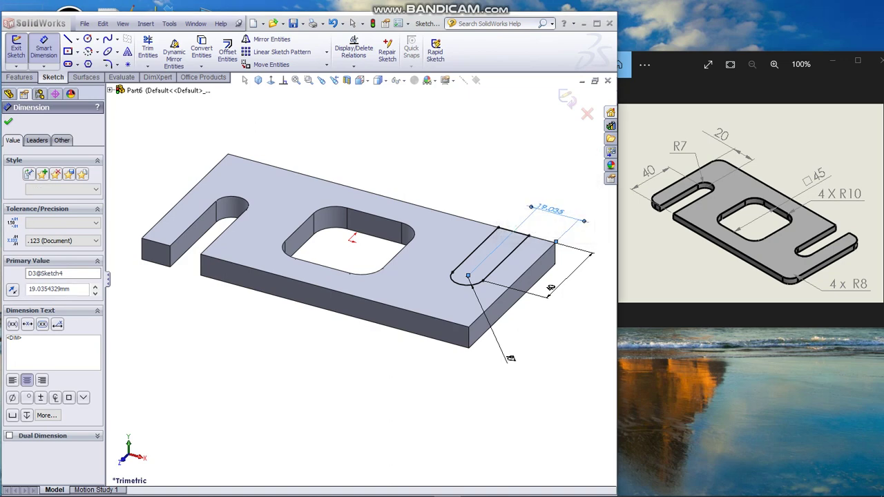
click(564, 179)
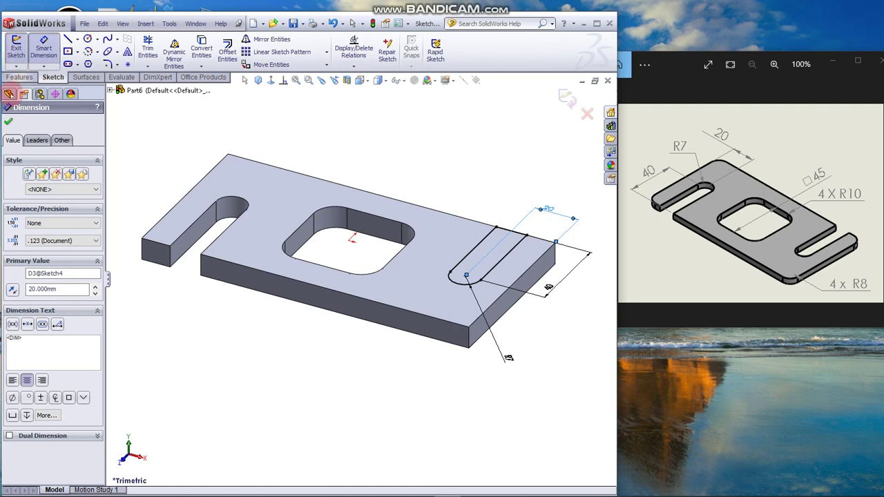
click(20, 77)
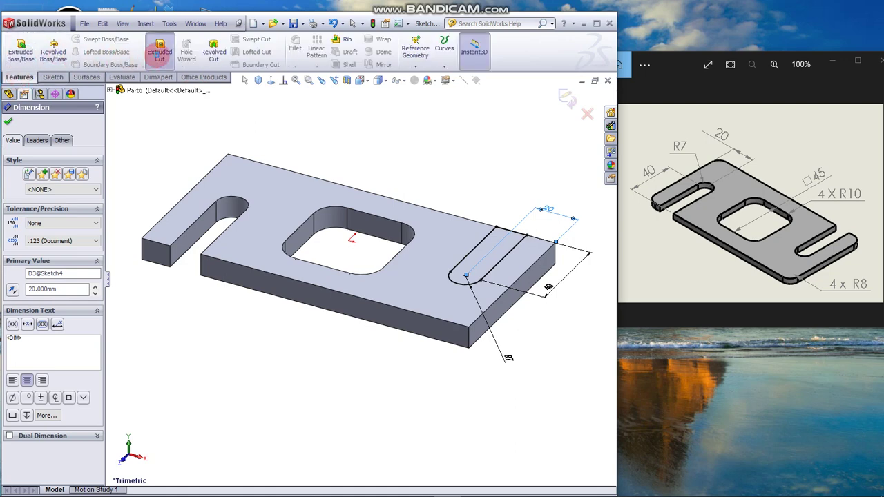
Step: Extrude-cut the right-end slot sketch with end condition Through All instead of Blind
click(159, 51)
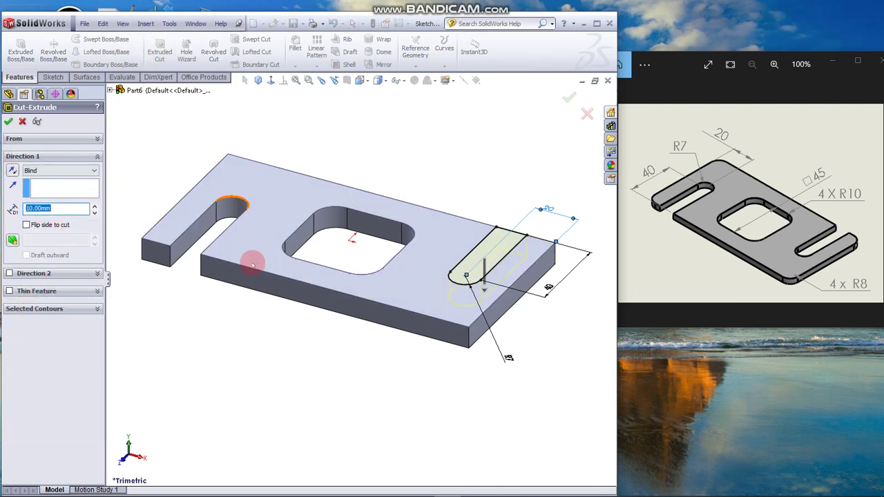
click(94, 170)
click(81, 190)
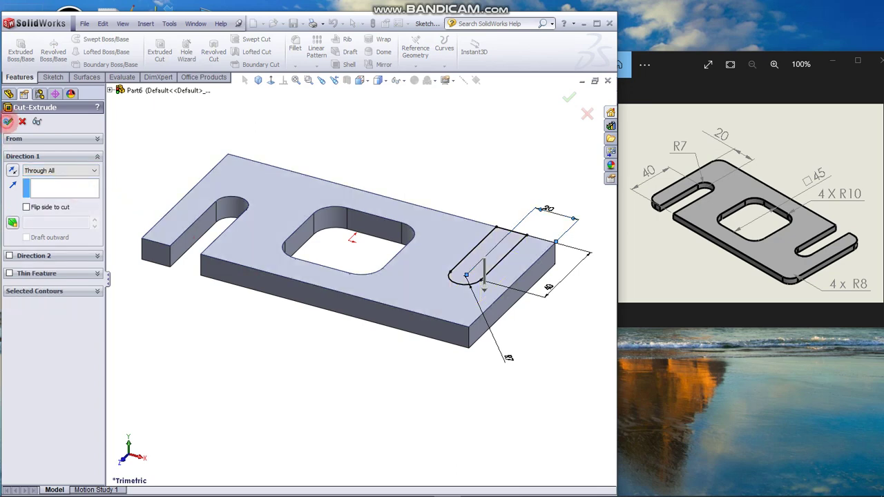
click(344, 122)
key(Return)
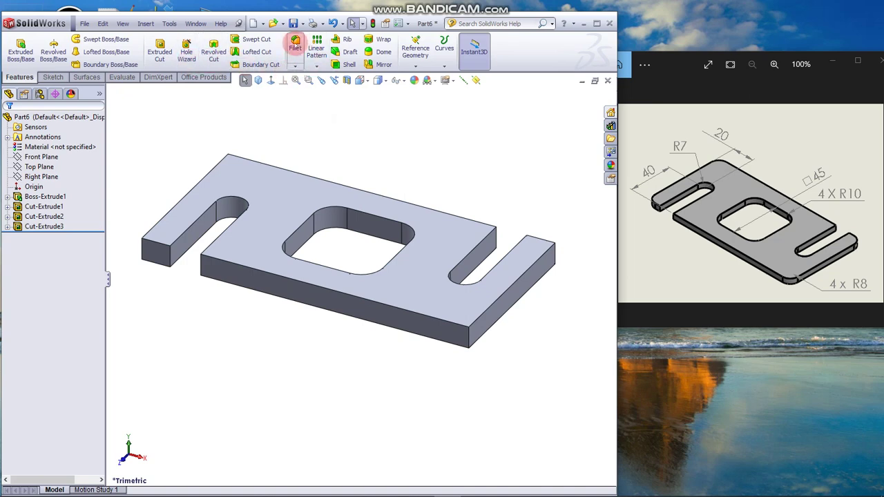
Step: Fillet the plate's four vertical corner edges with an 8 mm radius
click(295, 44)
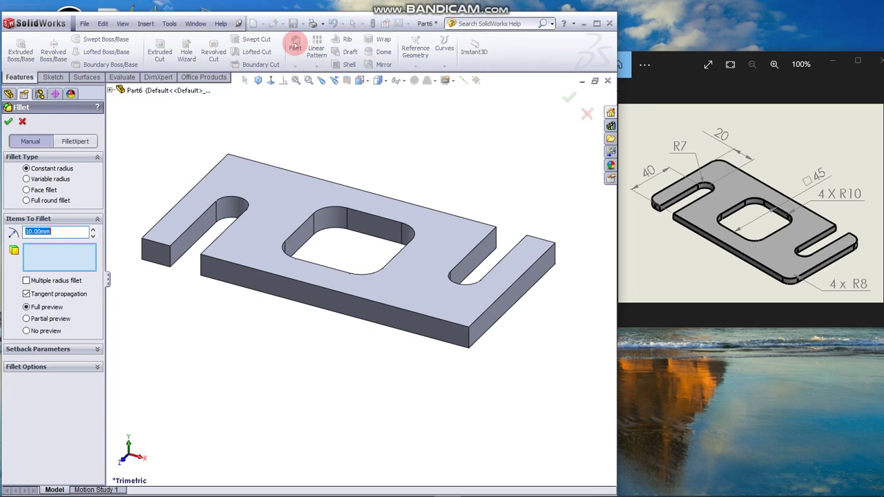
double_click(54, 231)
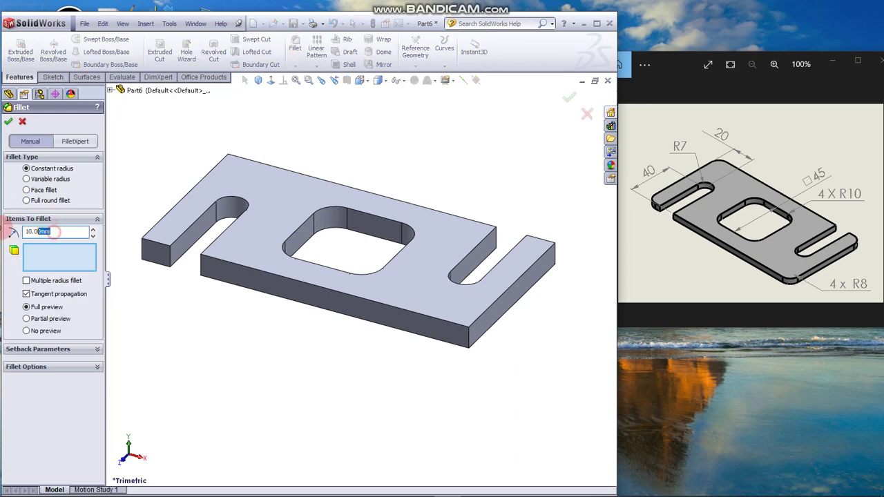
text(8)
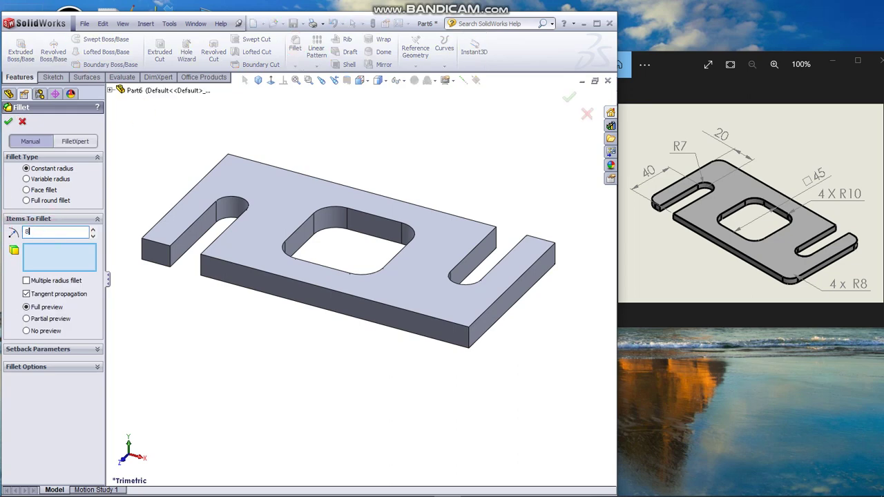
click(144, 253)
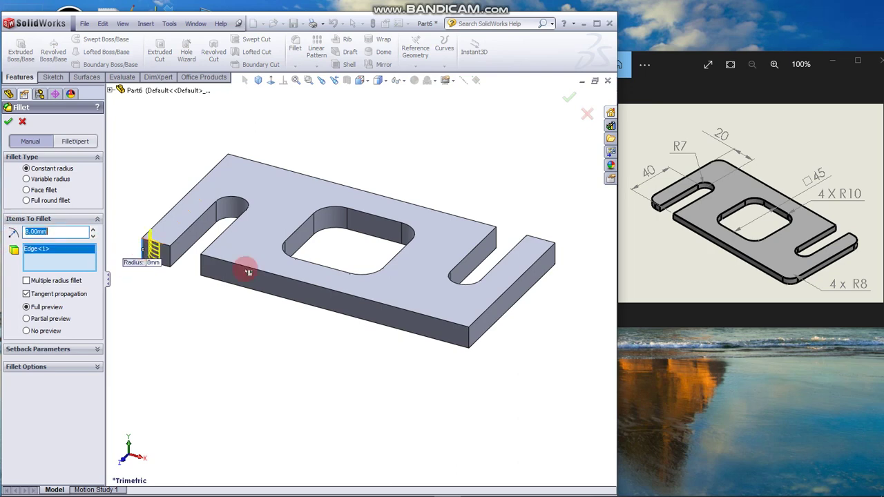
click(468, 340)
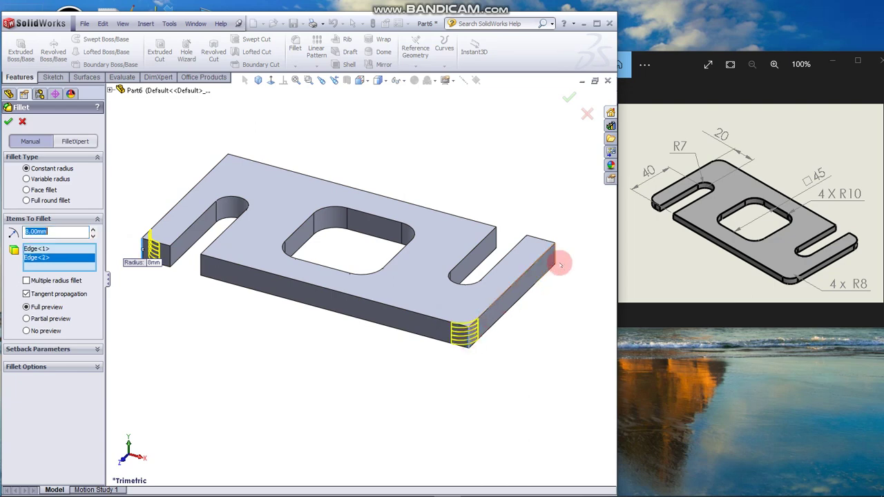
click(556, 259)
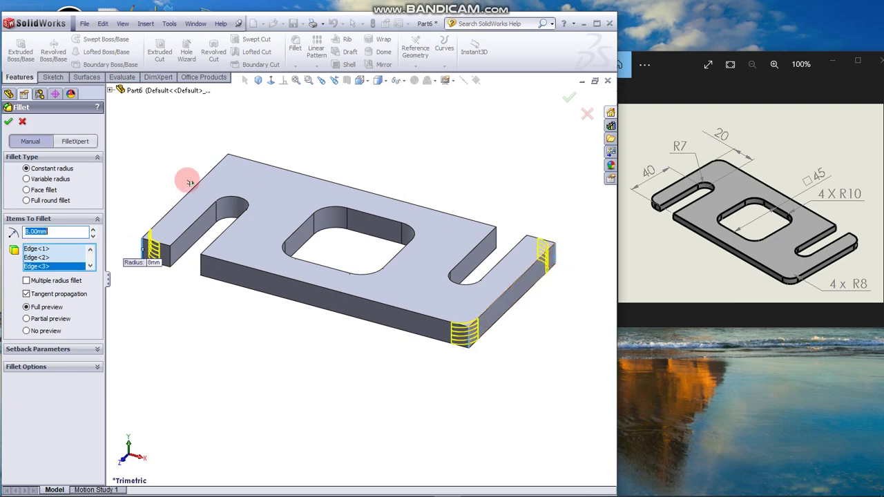
click(228, 161)
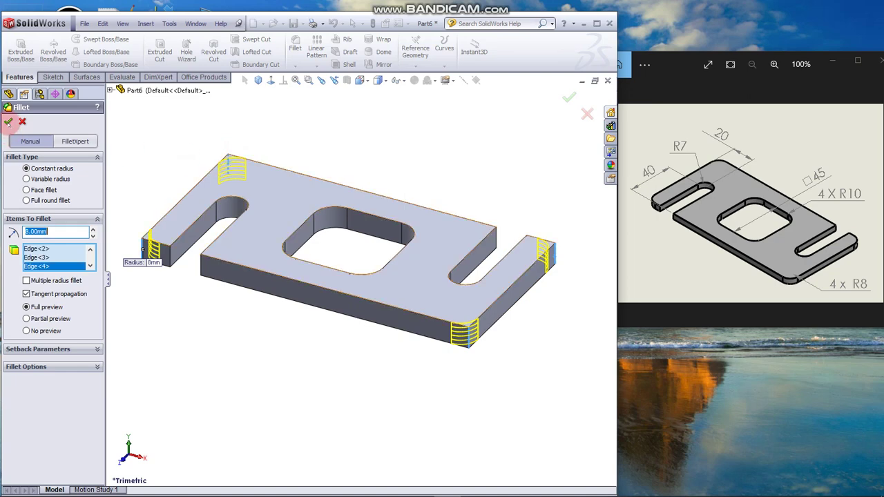
click(9, 122)
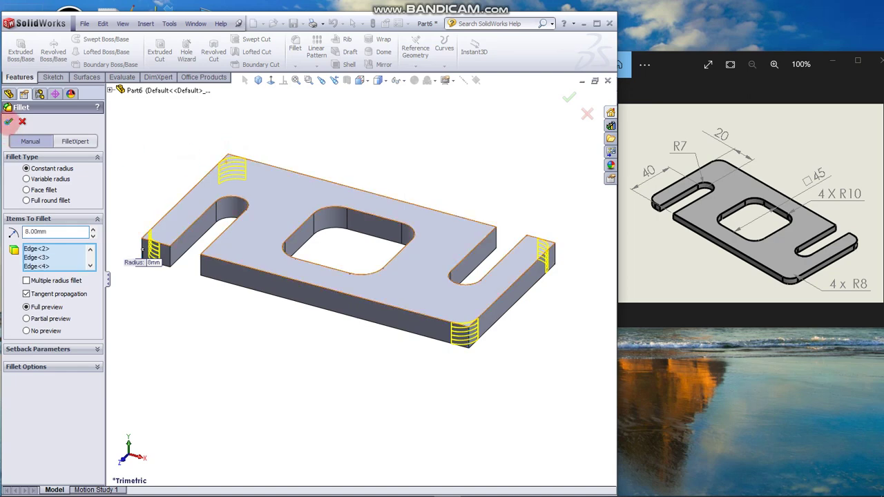
Step: Deselect the finished Fillet1 feature by clicking empty space in the graphics area
click(450, 124)
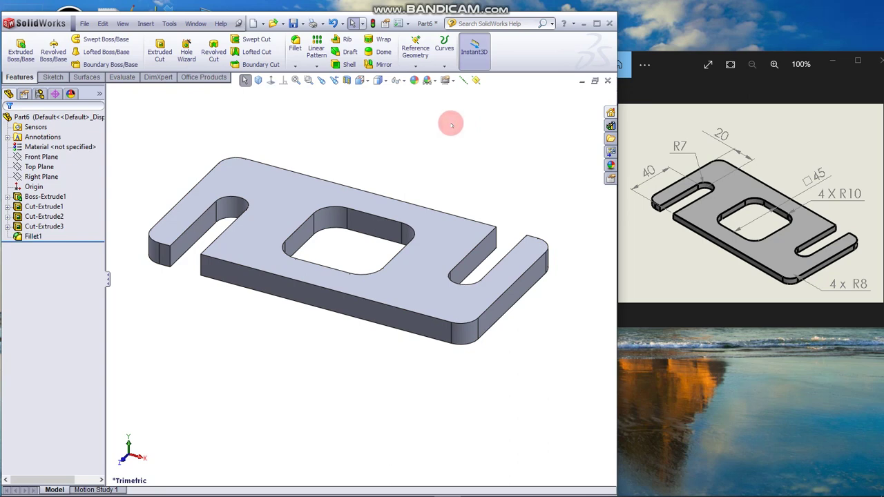